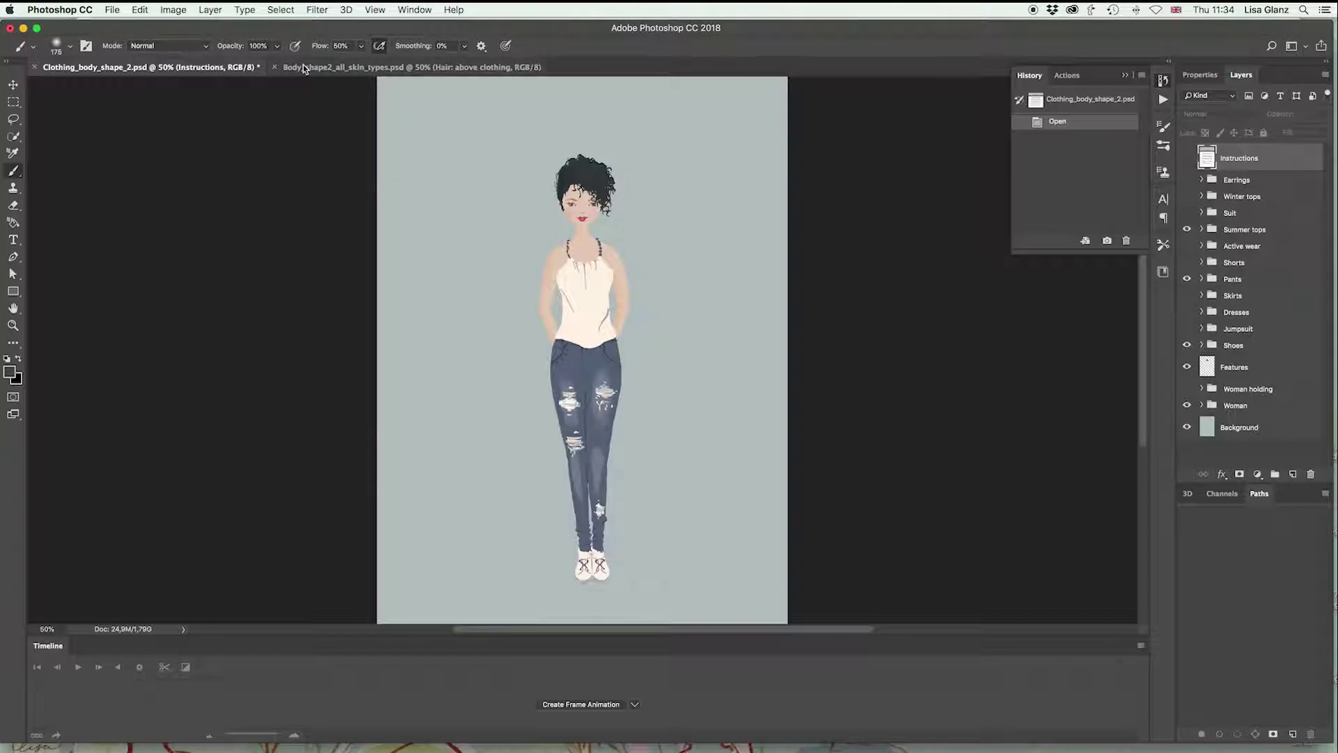
# In Body_shape2_all_skin_types.psd, hide the Winter wear group and make it the active group
pyautogui.click(362, 68)
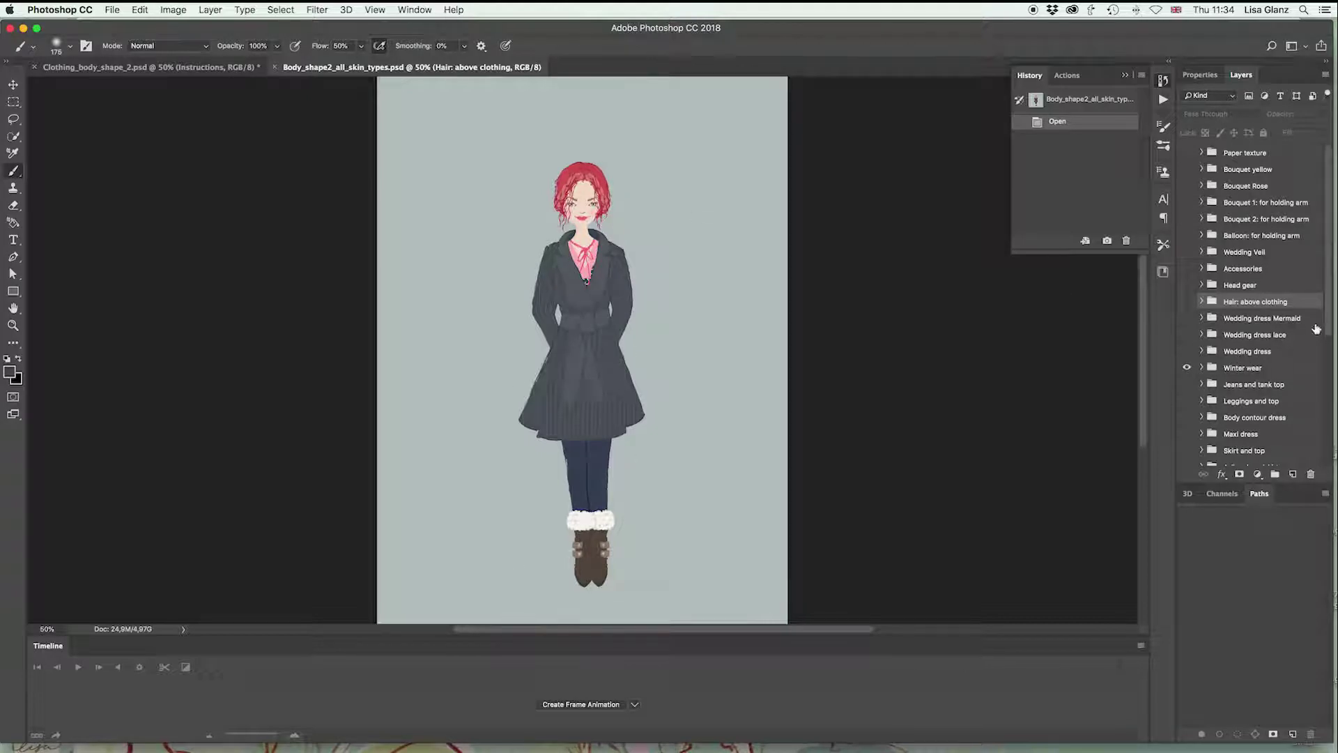
pyautogui.click(1187, 368)
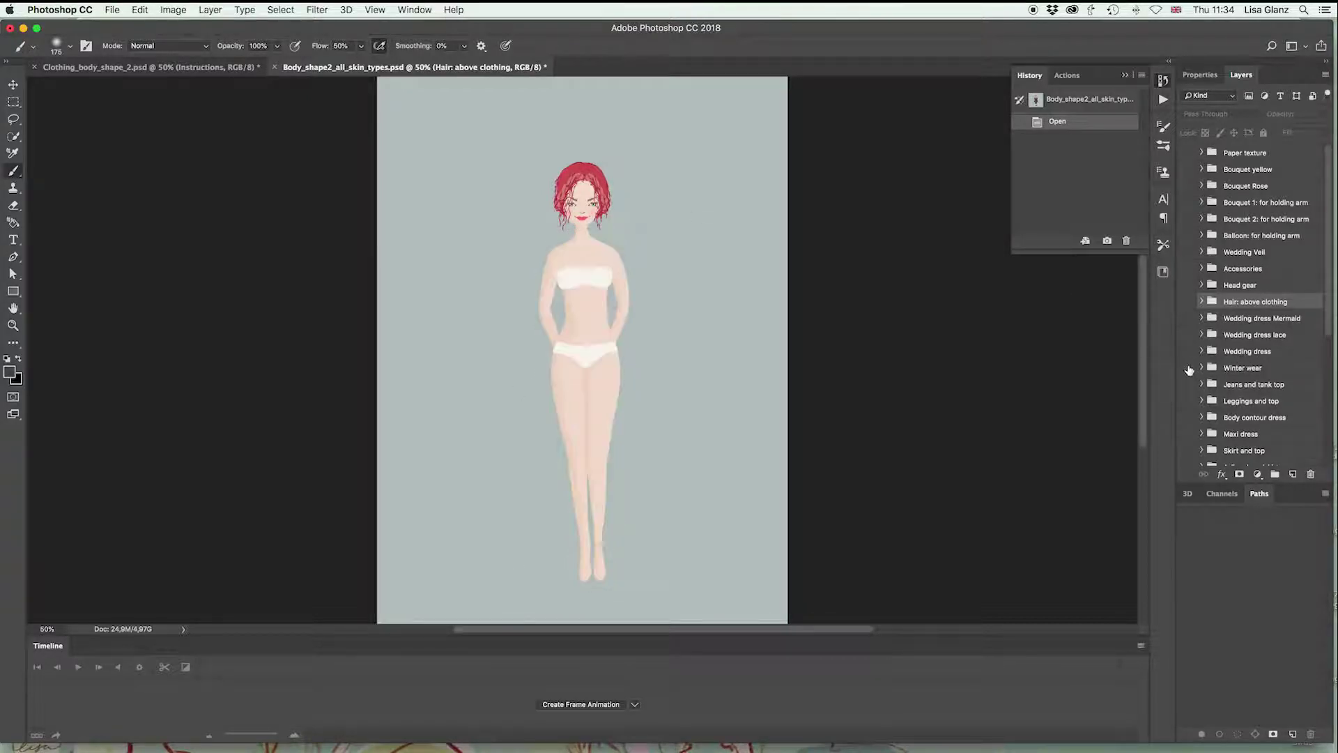
pyautogui.click(1244, 369)
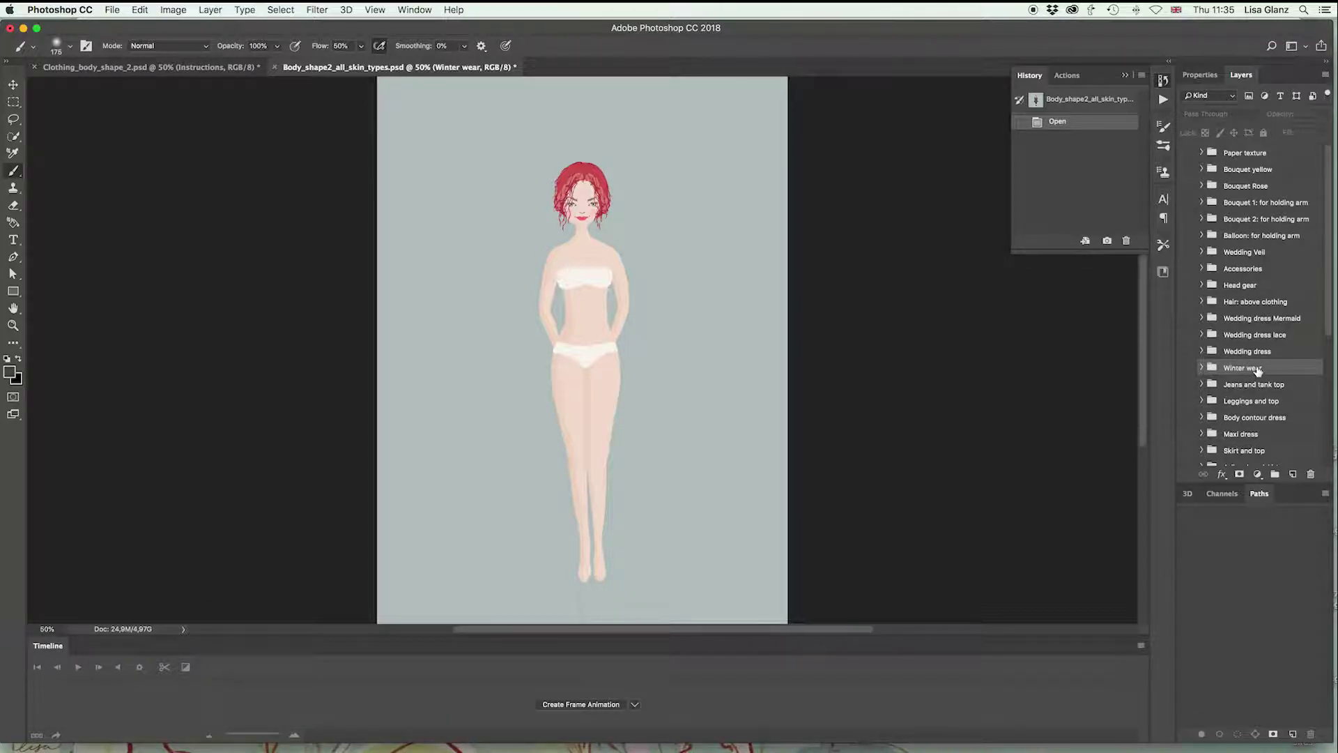
# Duplicate the Flowy tank top group from the Summer tops in Clothing_body_shape_2.psd into Body_shape2_all_skin_types.psd and check it there
pyautogui.click(179, 68)
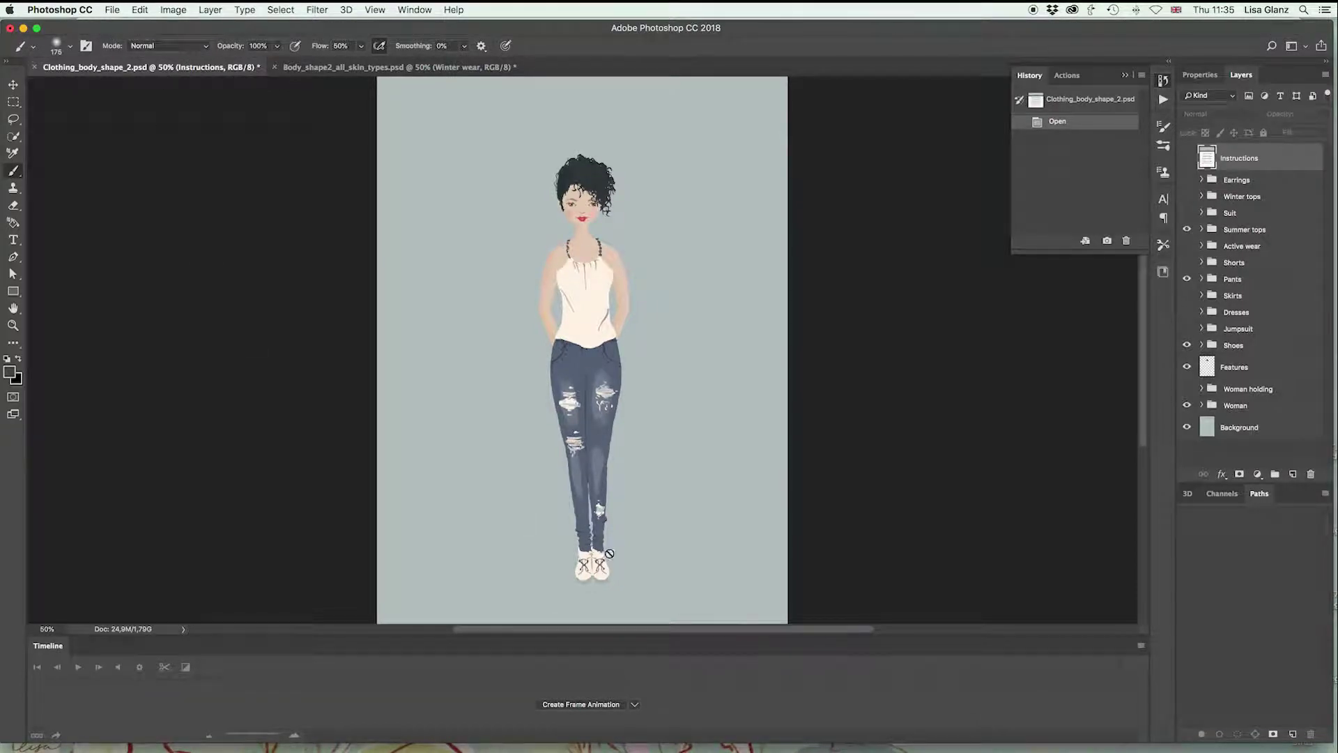
pyautogui.click(1202, 230)
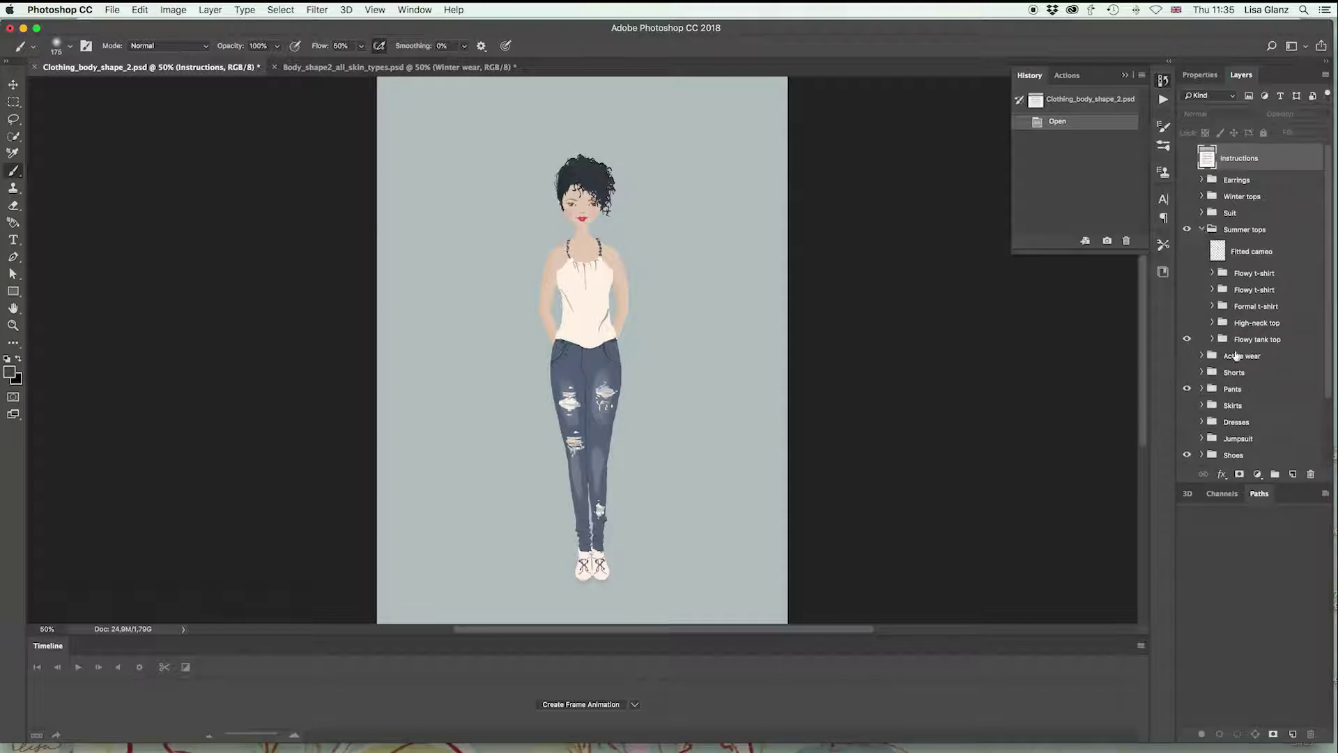
pyautogui.click(1274, 340)
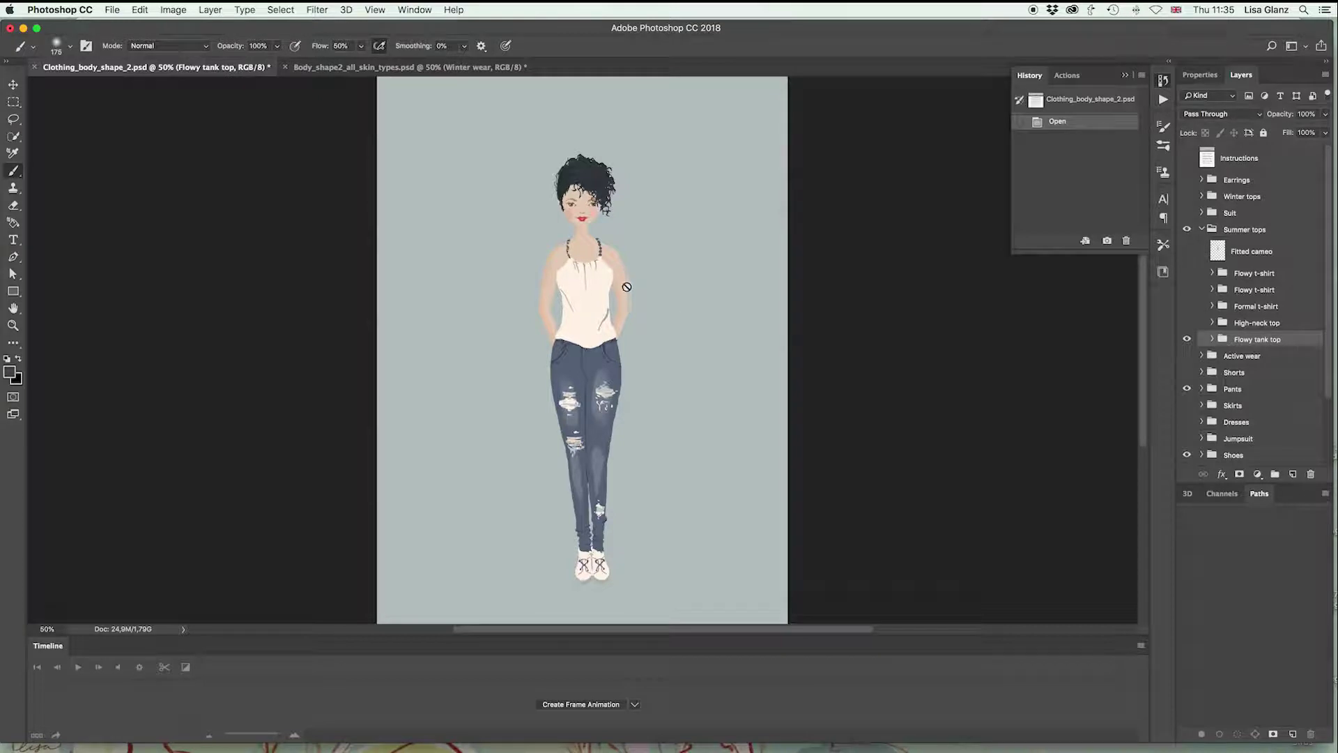
pyautogui.click(1327, 77)
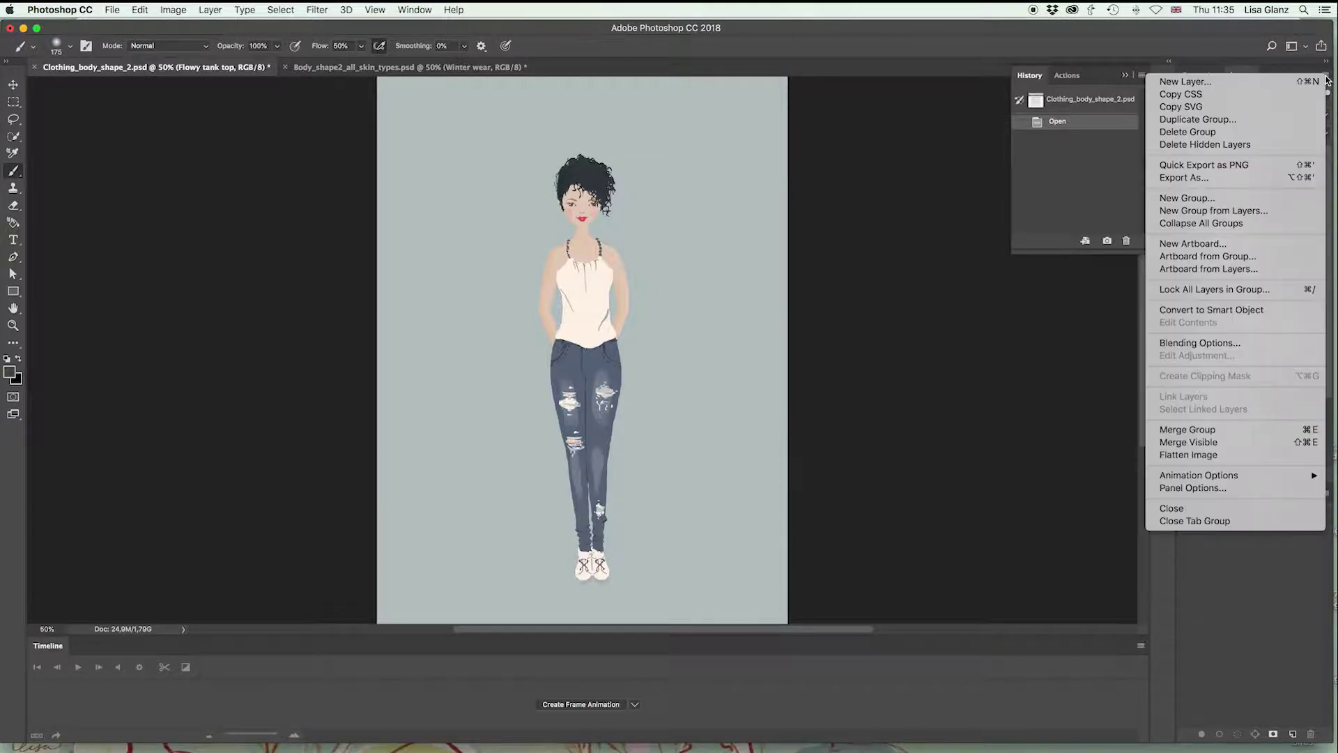
pyautogui.click(1217, 123)
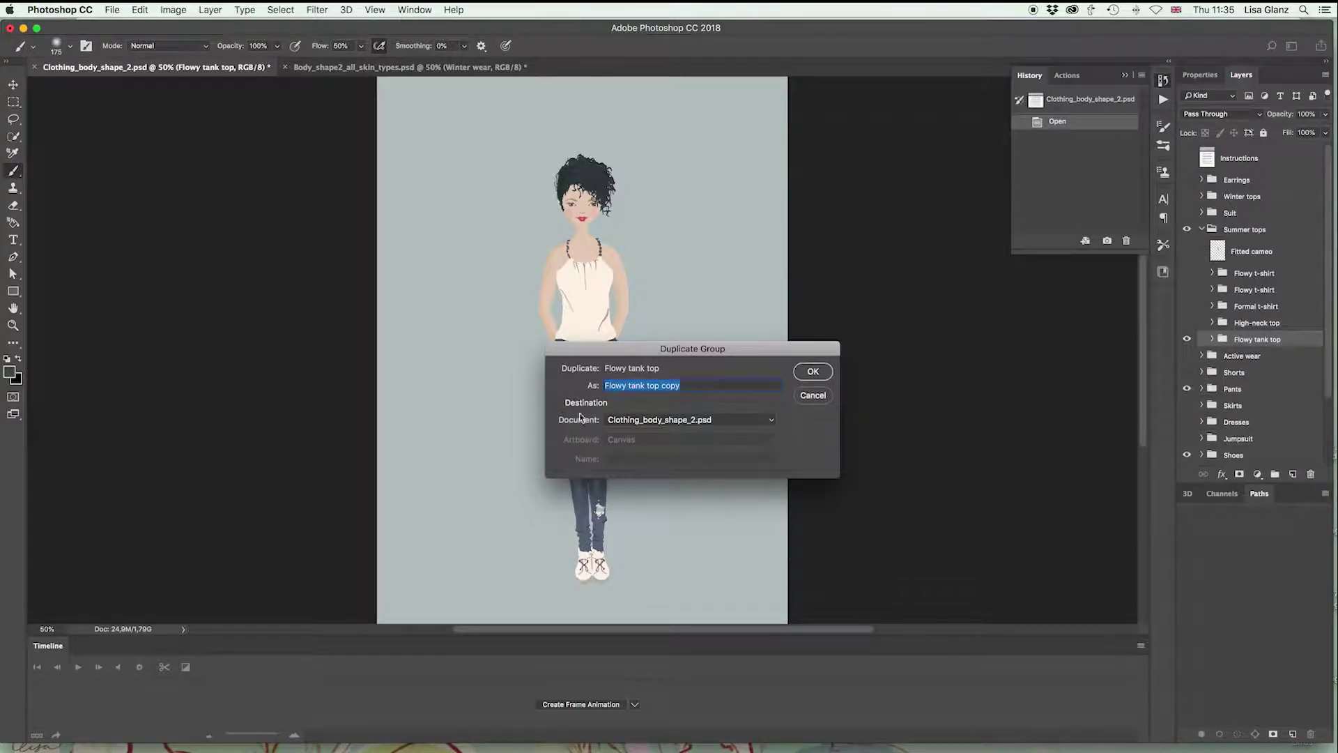
pyautogui.click(624, 425)
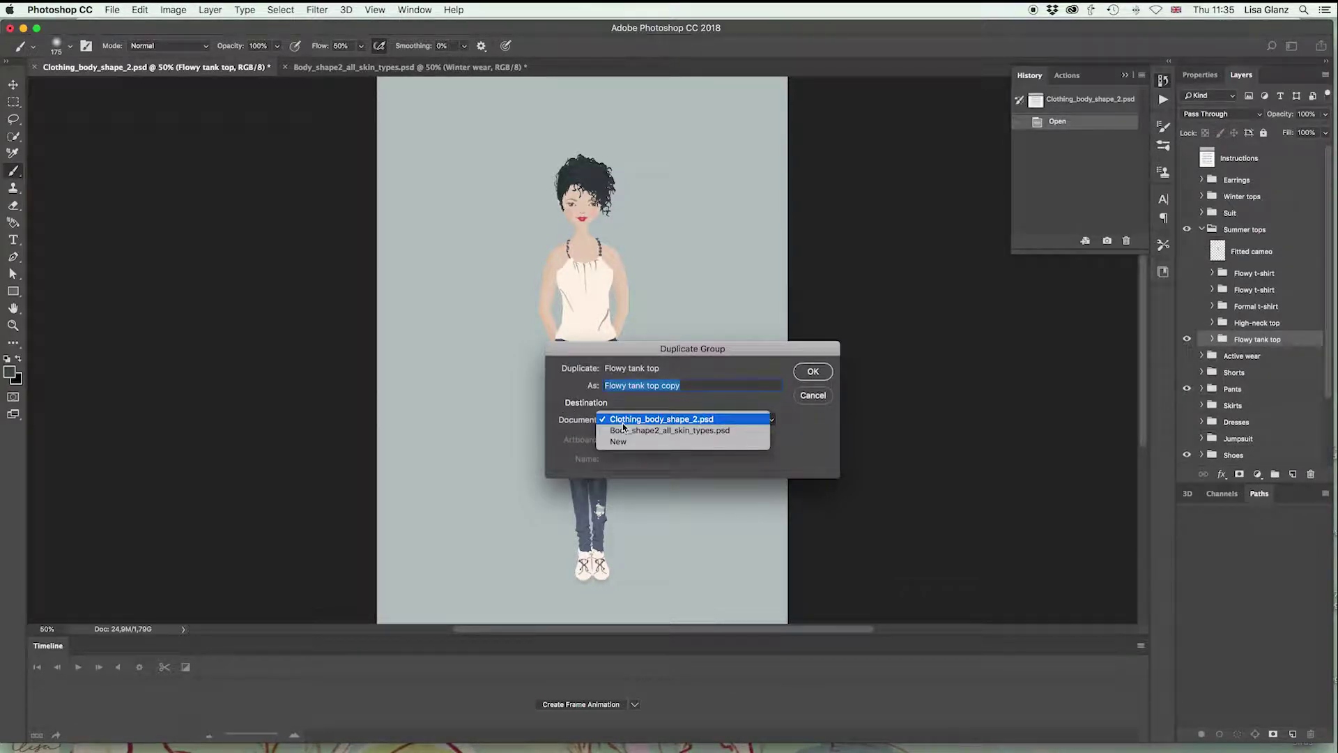
pyautogui.click(594, 424)
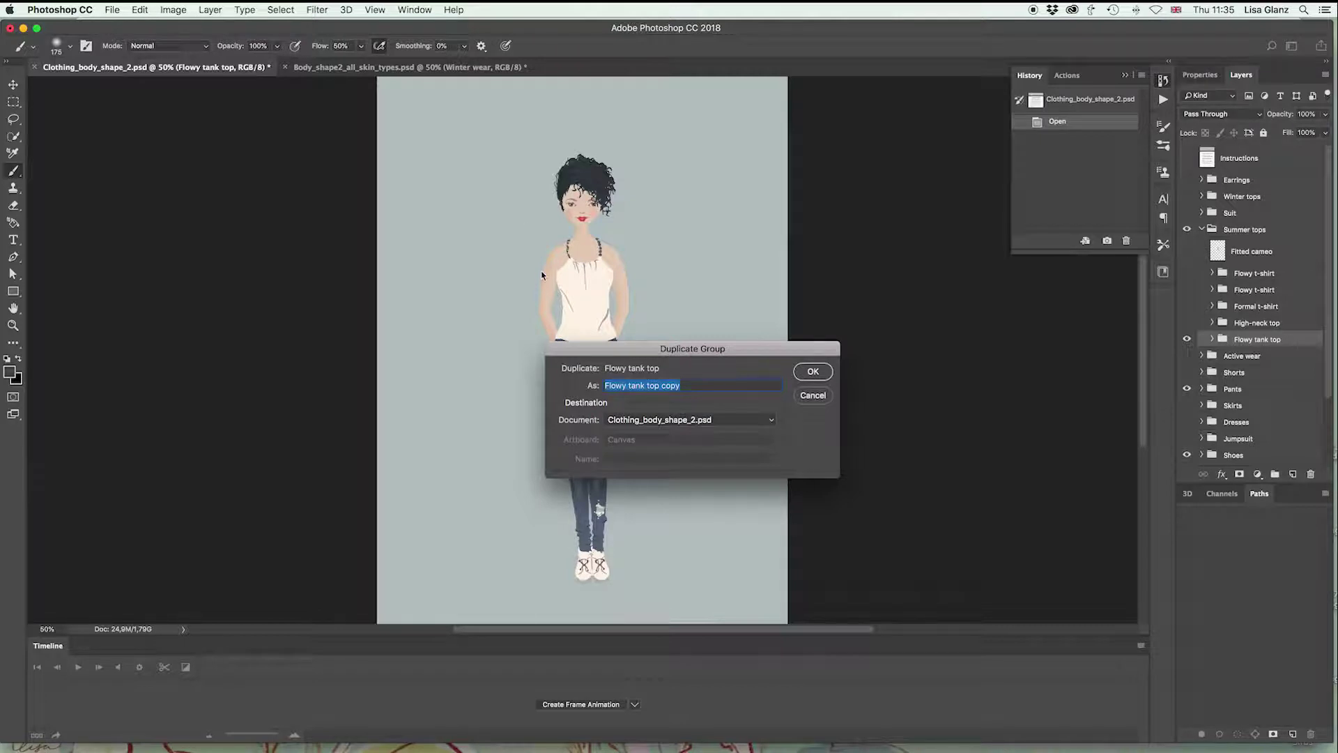
pyautogui.click(664, 420)
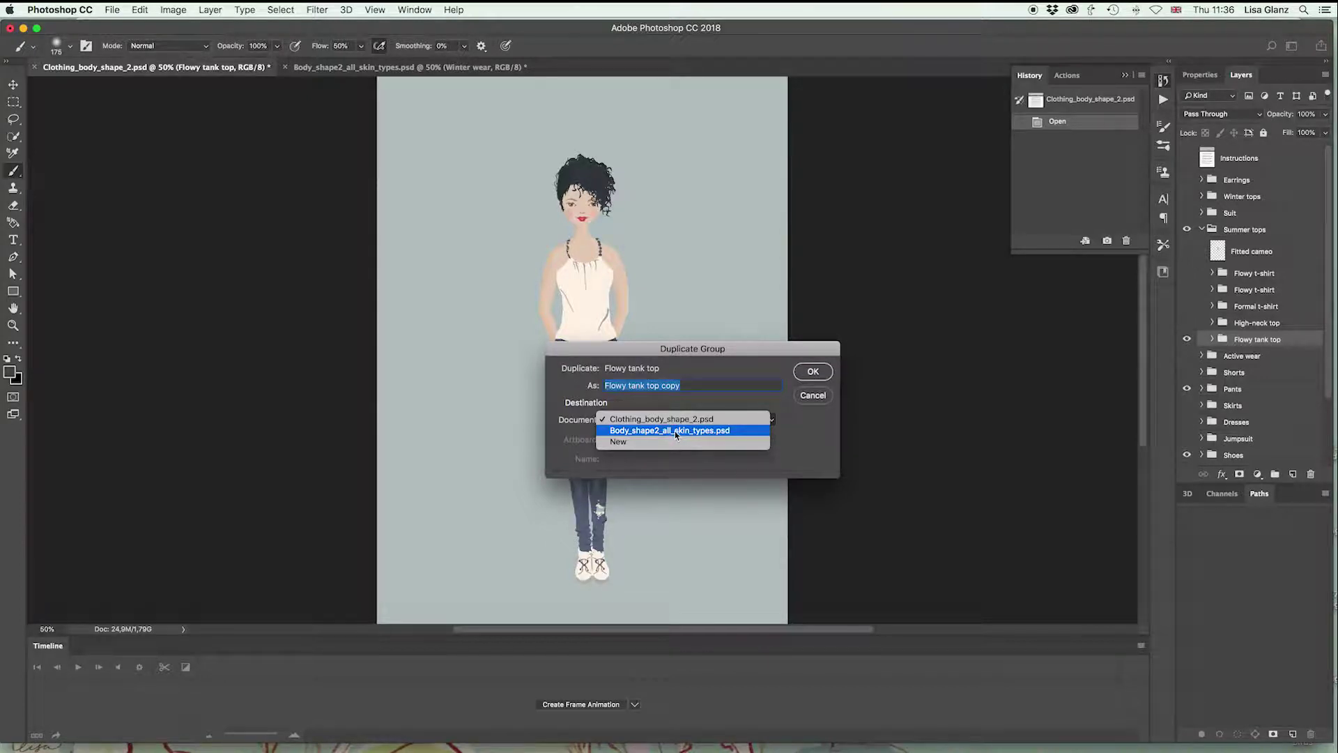
pyautogui.click(675, 431)
pyautogui.click(809, 373)
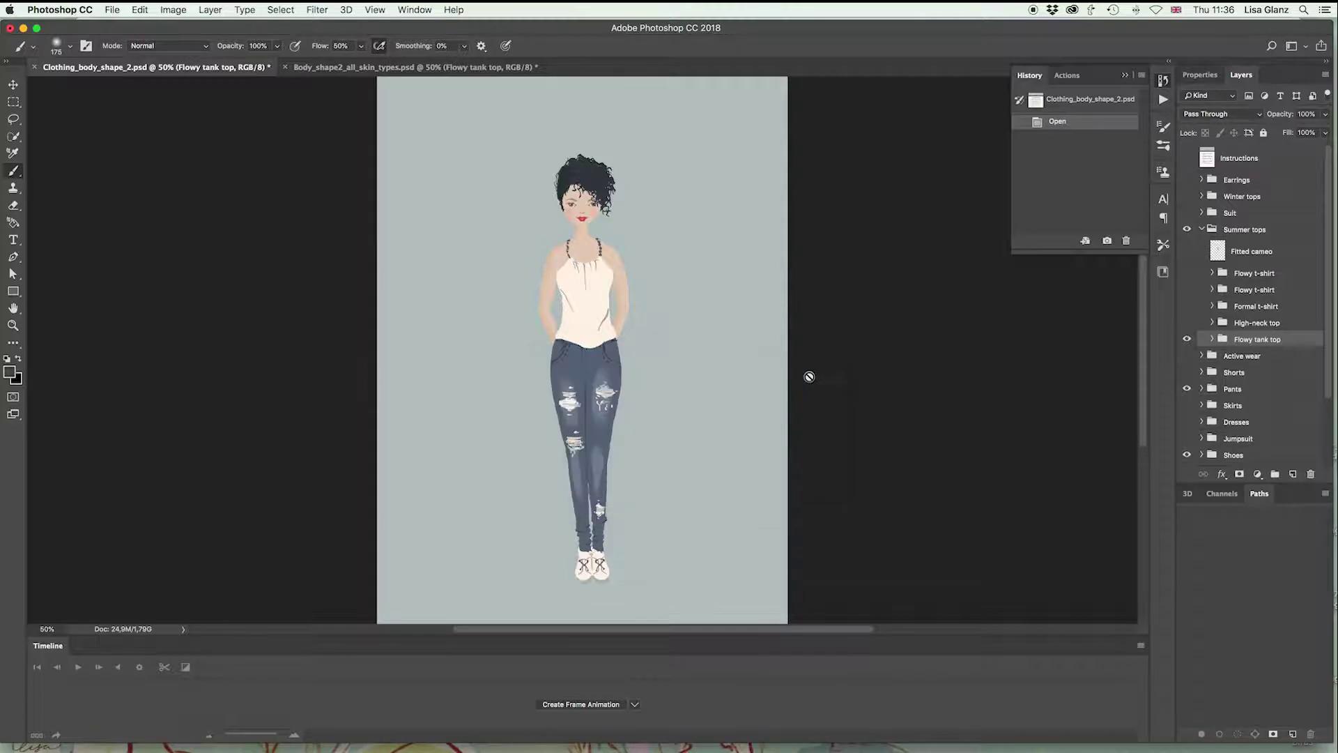
pyautogui.click(368, 68)
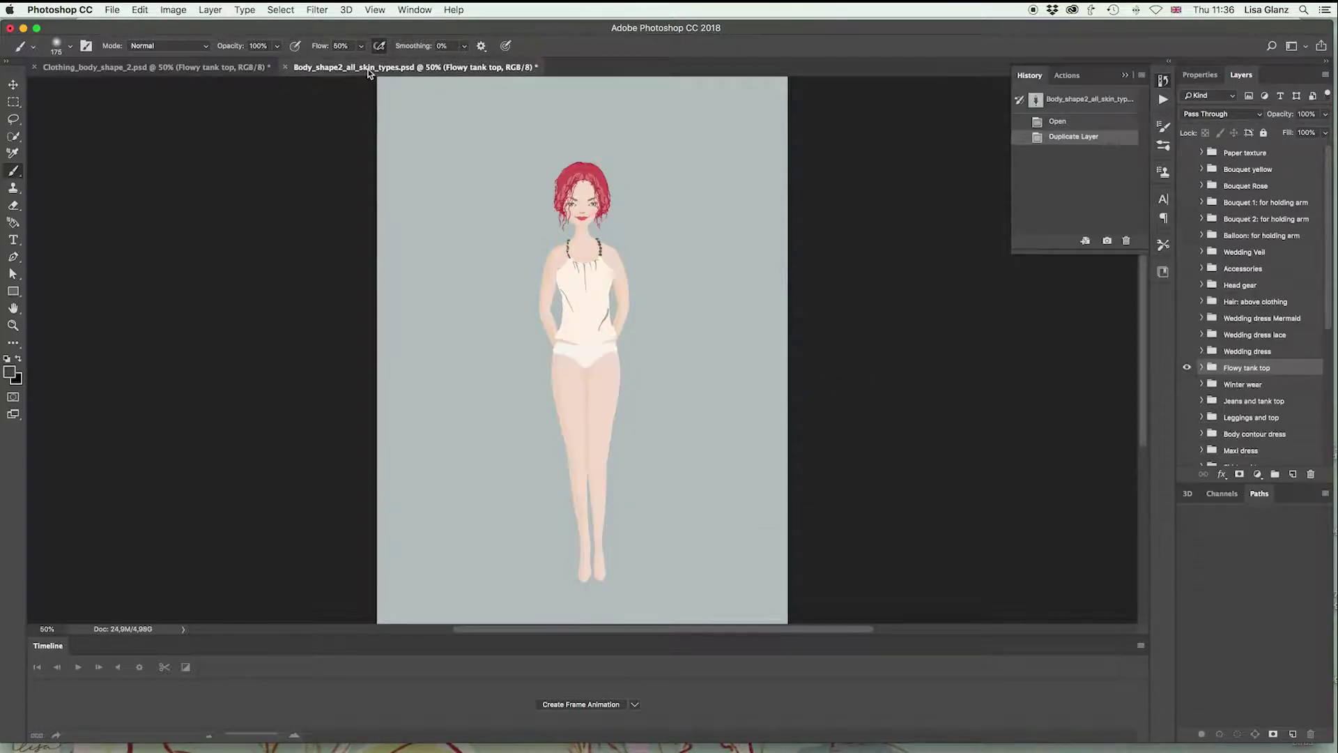
pyautogui.click(1185, 368)
# Duplicate the Ripped jeans group from the Pants in Clothing_body_shape_2.psd into Body_shape2_all_skin_types.psd
pyautogui.click(97, 70)
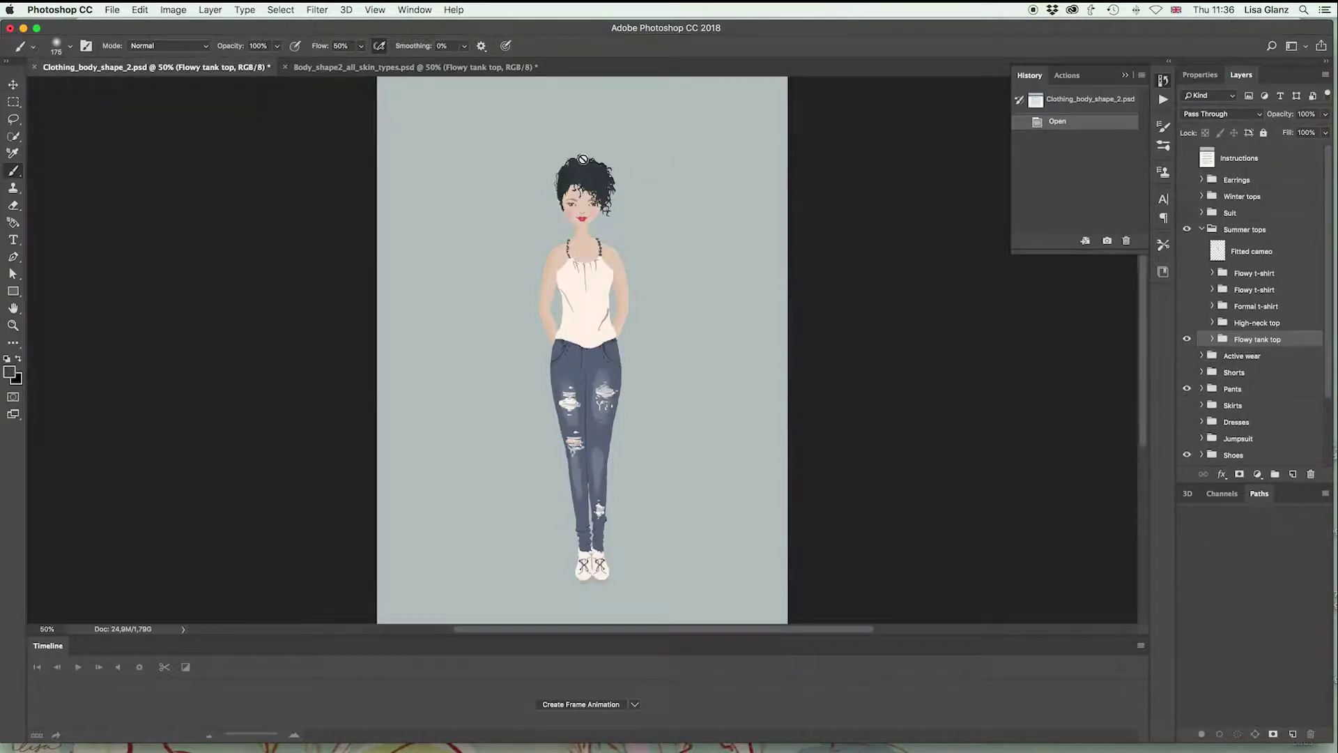
pyautogui.click(1202, 389)
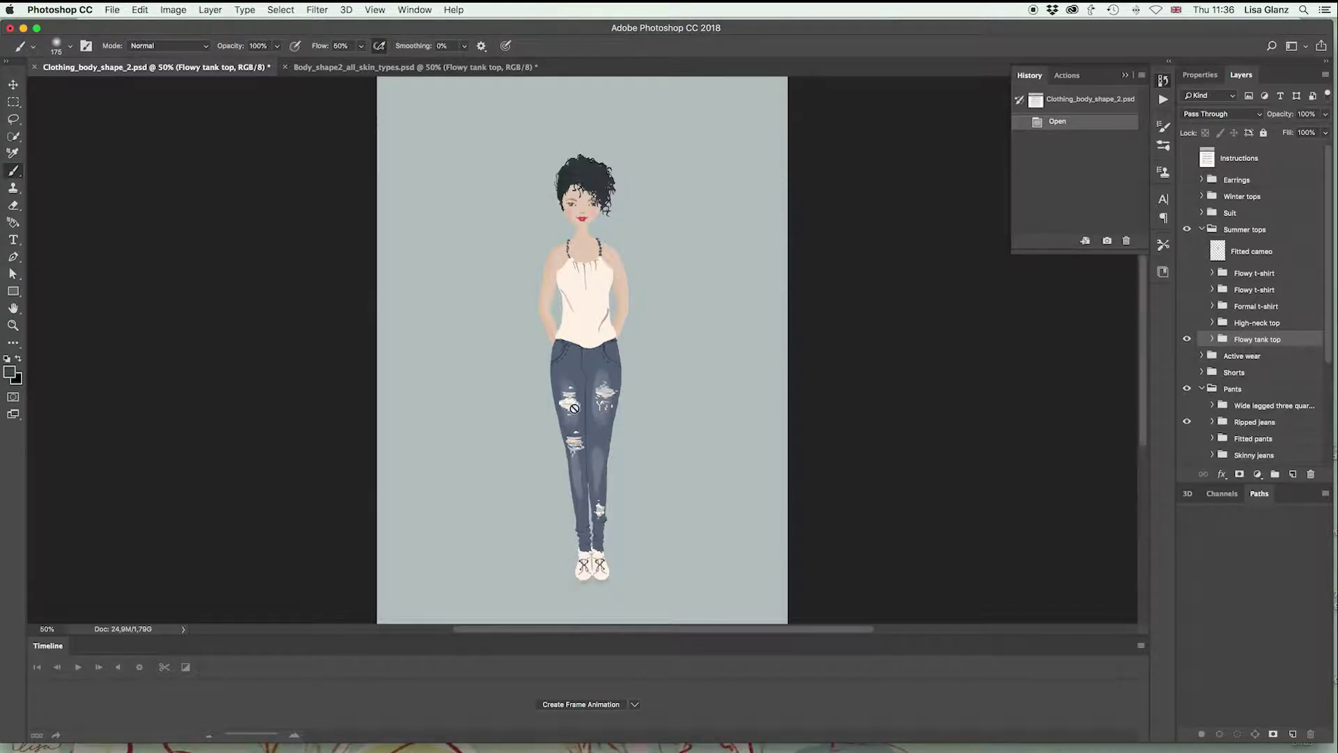
pyautogui.click(1258, 425)
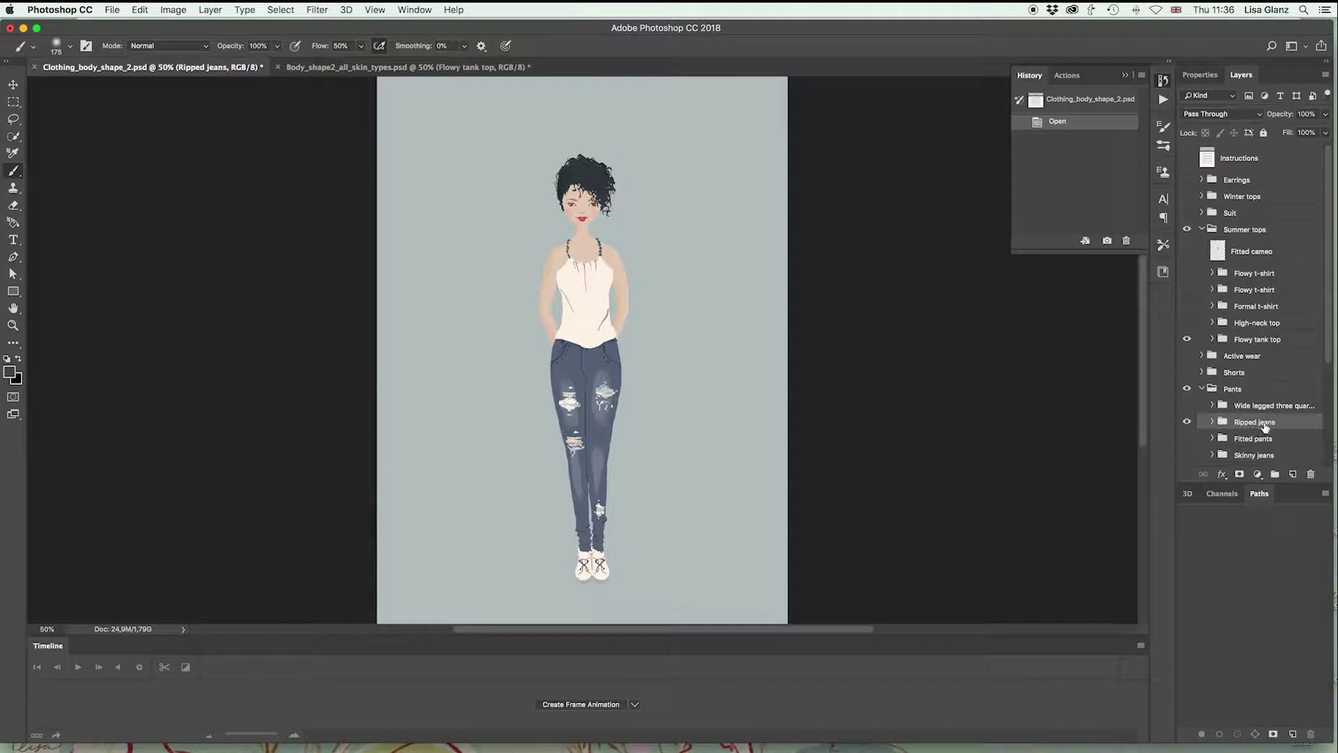
pyautogui.click(1326, 75)
pyautogui.click(1232, 122)
pyautogui.click(654, 421)
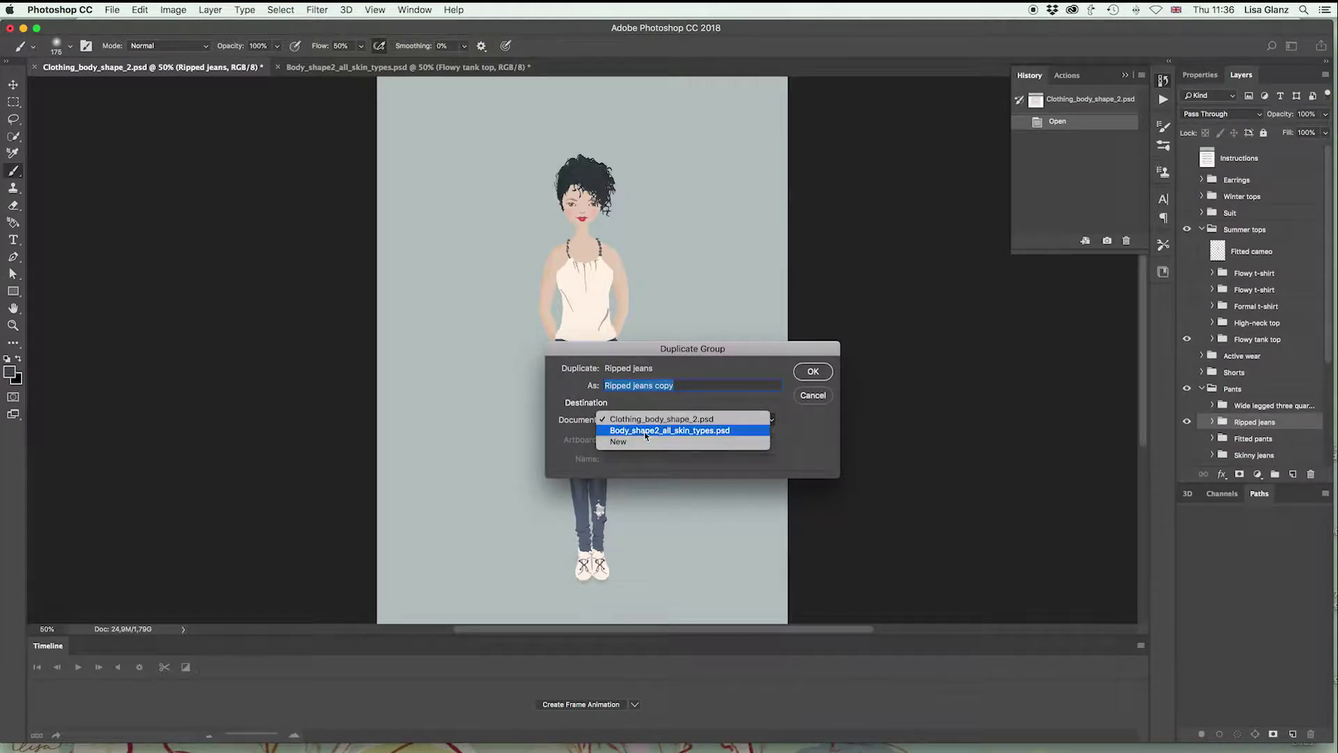
pyautogui.click(644, 430)
pyautogui.click(812, 371)
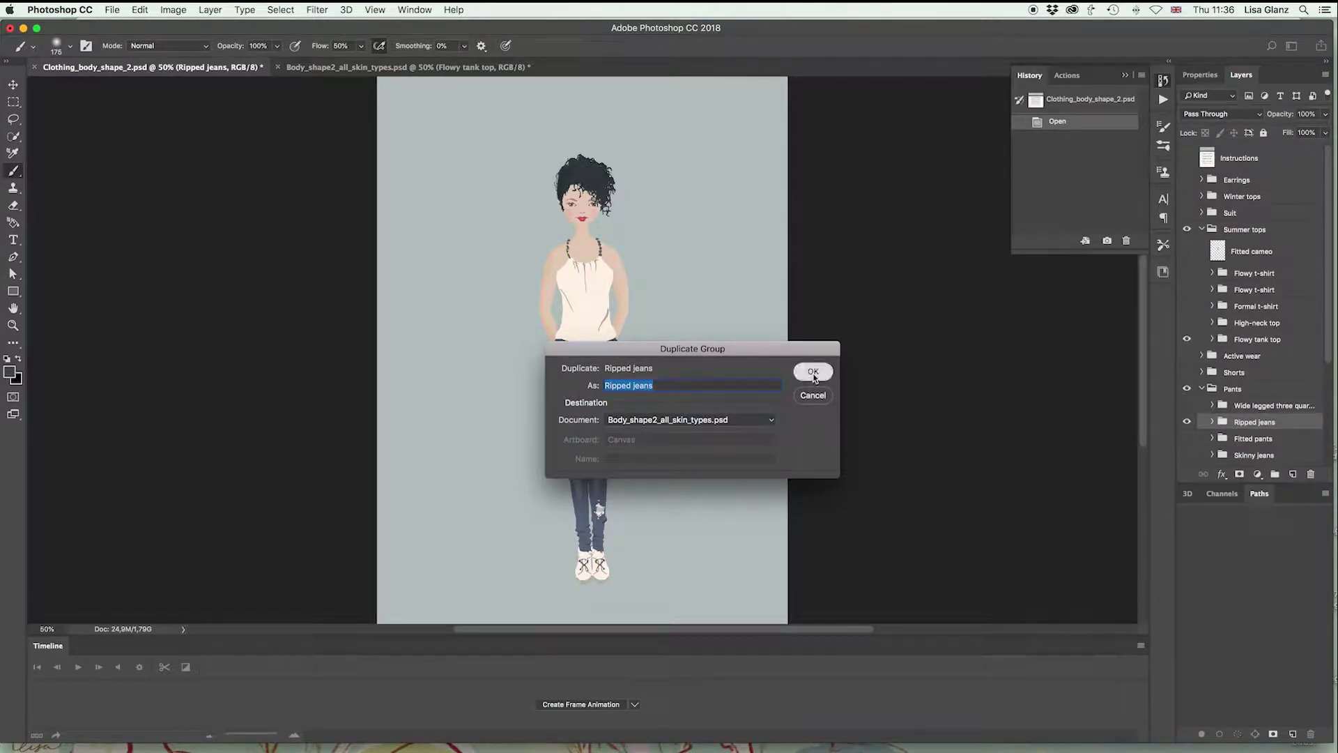
# In Body_shape2_all_skin_types.psd, move the Flowy tank top group above the Ripped jeans group
pyautogui.click(343, 68)
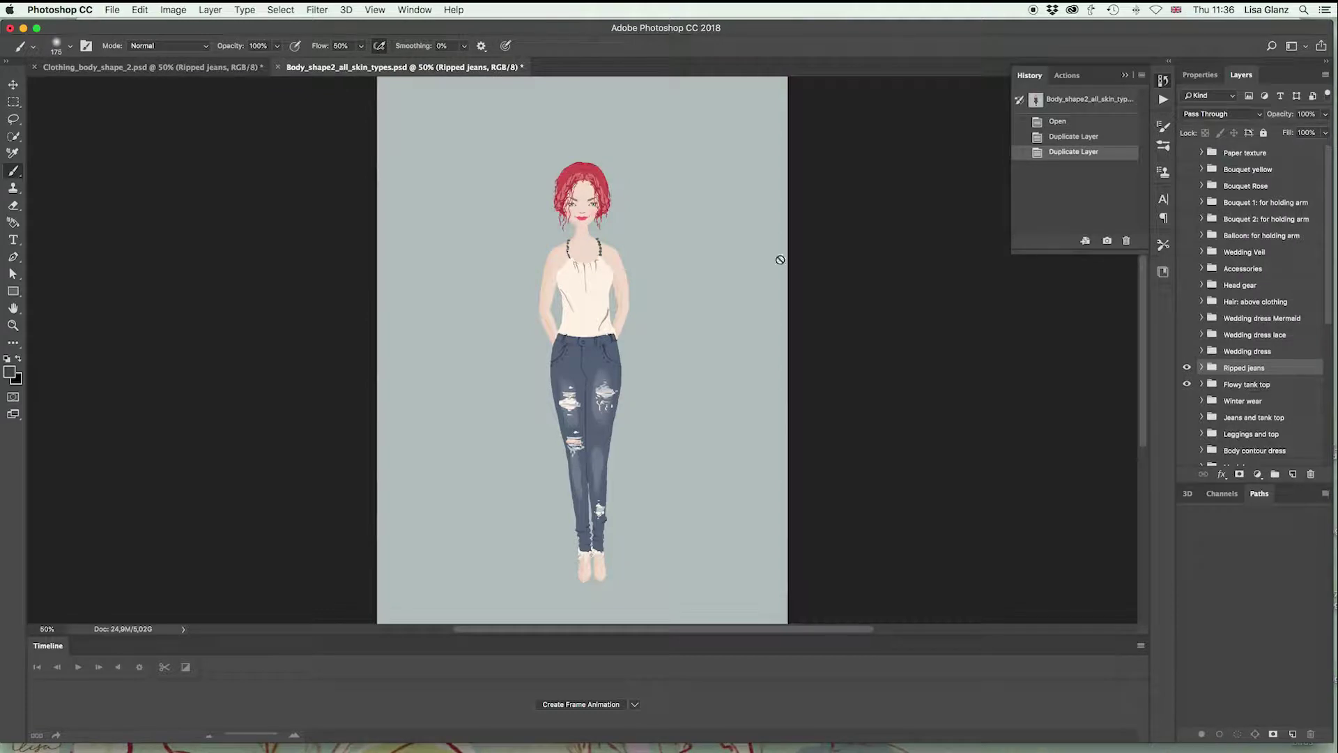
pyautogui.click(1258, 386)
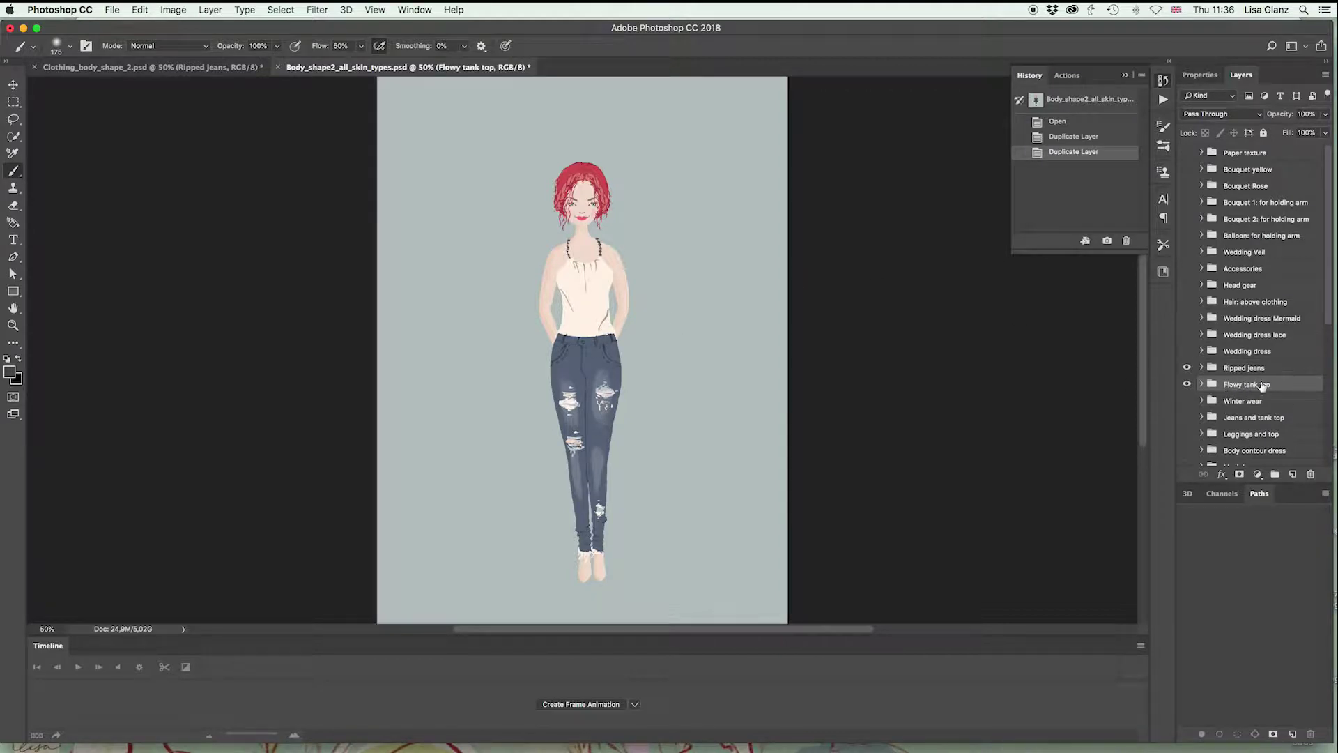
pyautogui.moveTo(1262, 387); pyautogui.dragTo(1259, 361)
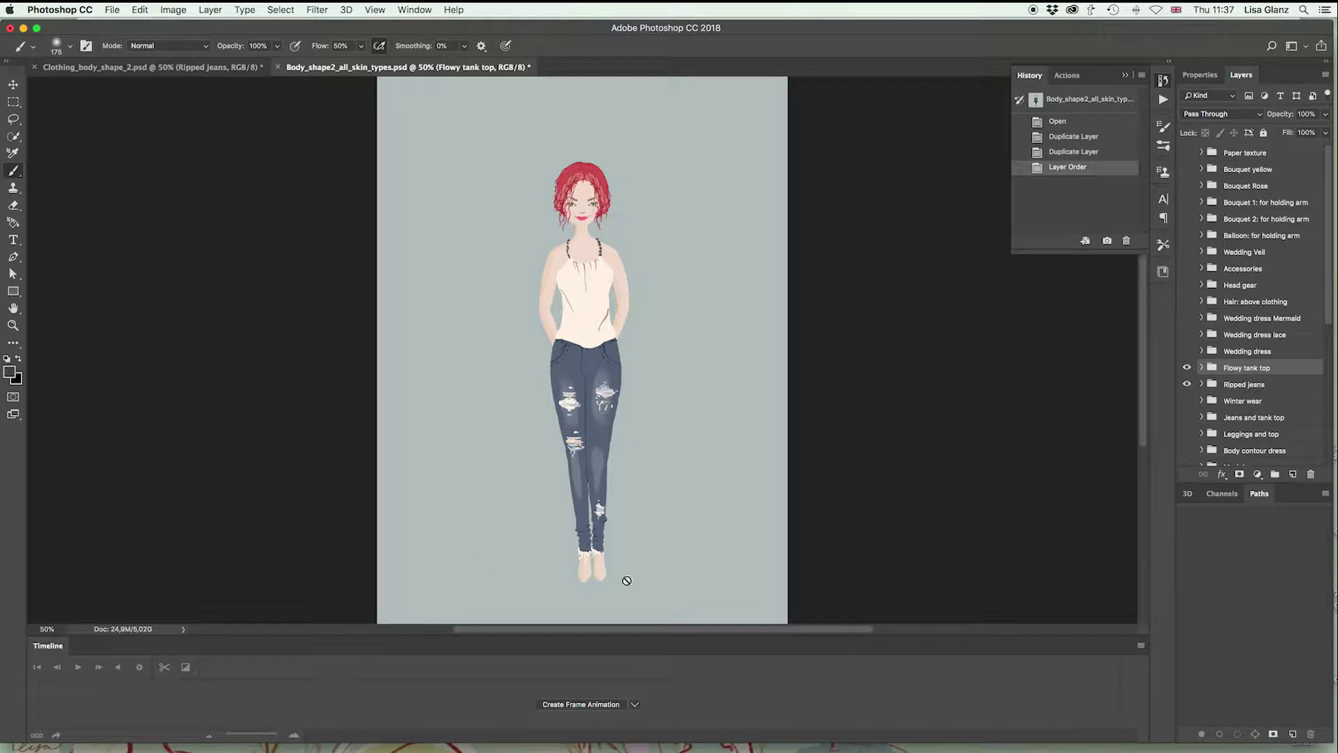
# With Winter wear active in the body document, duplicate the Sneakers light group from the Shoes in Clothing_body_shape_2.psd into Body_shape2_all_skin_types.psd
pyautogui.click(1245, 403)
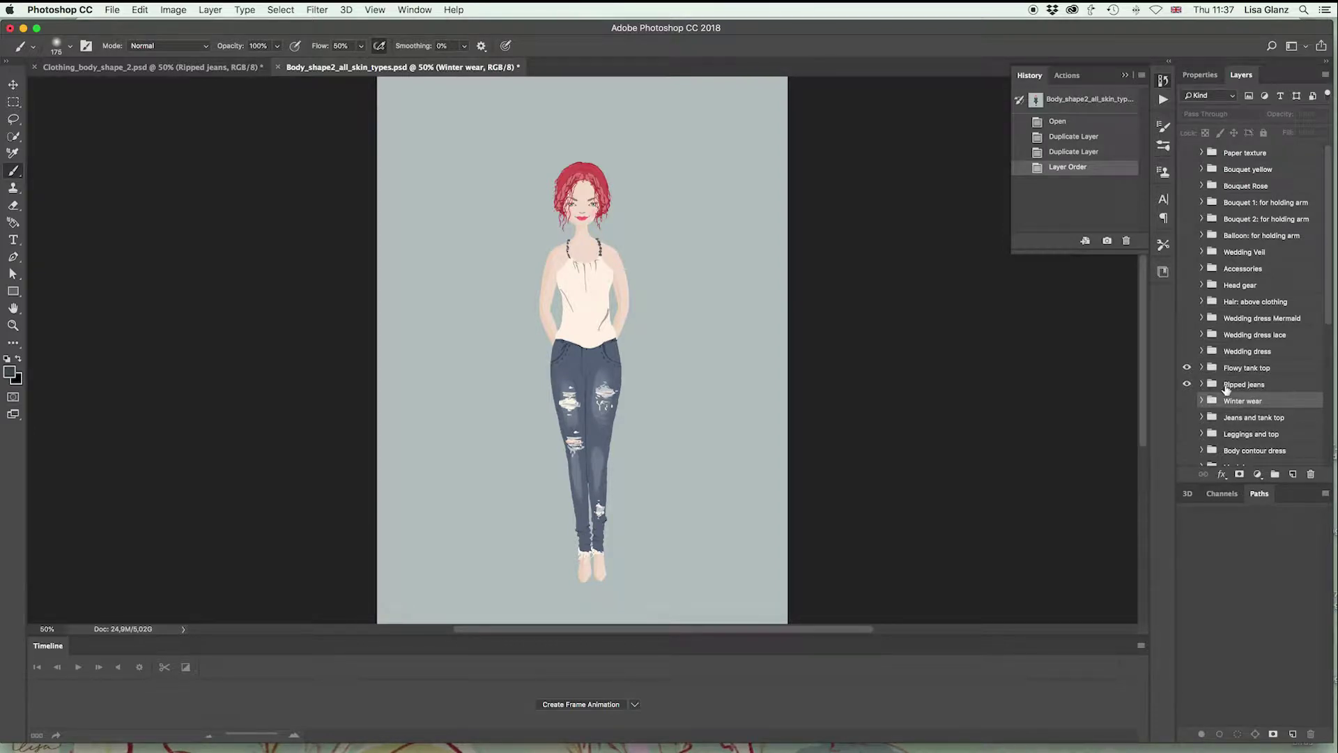
pyautogui.click(164, 70)
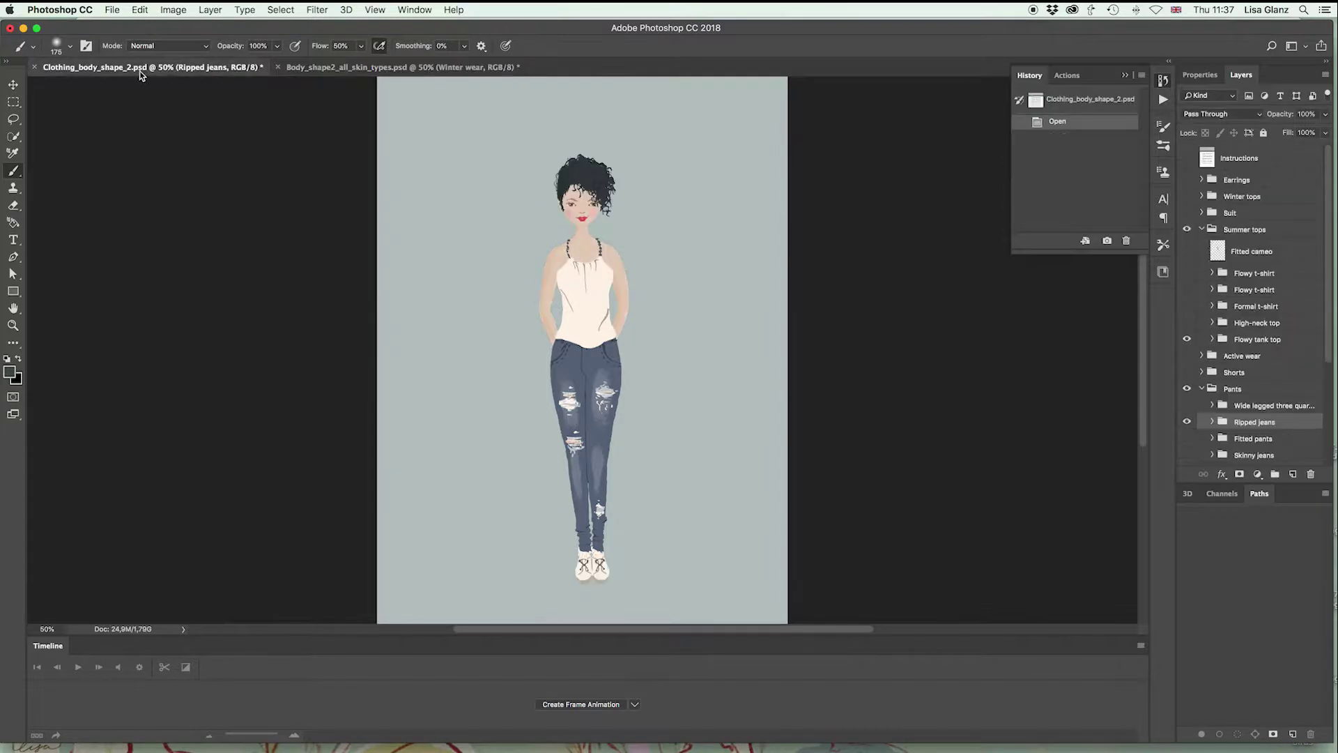
pyautogui.scroll(-5, 1262, 349)
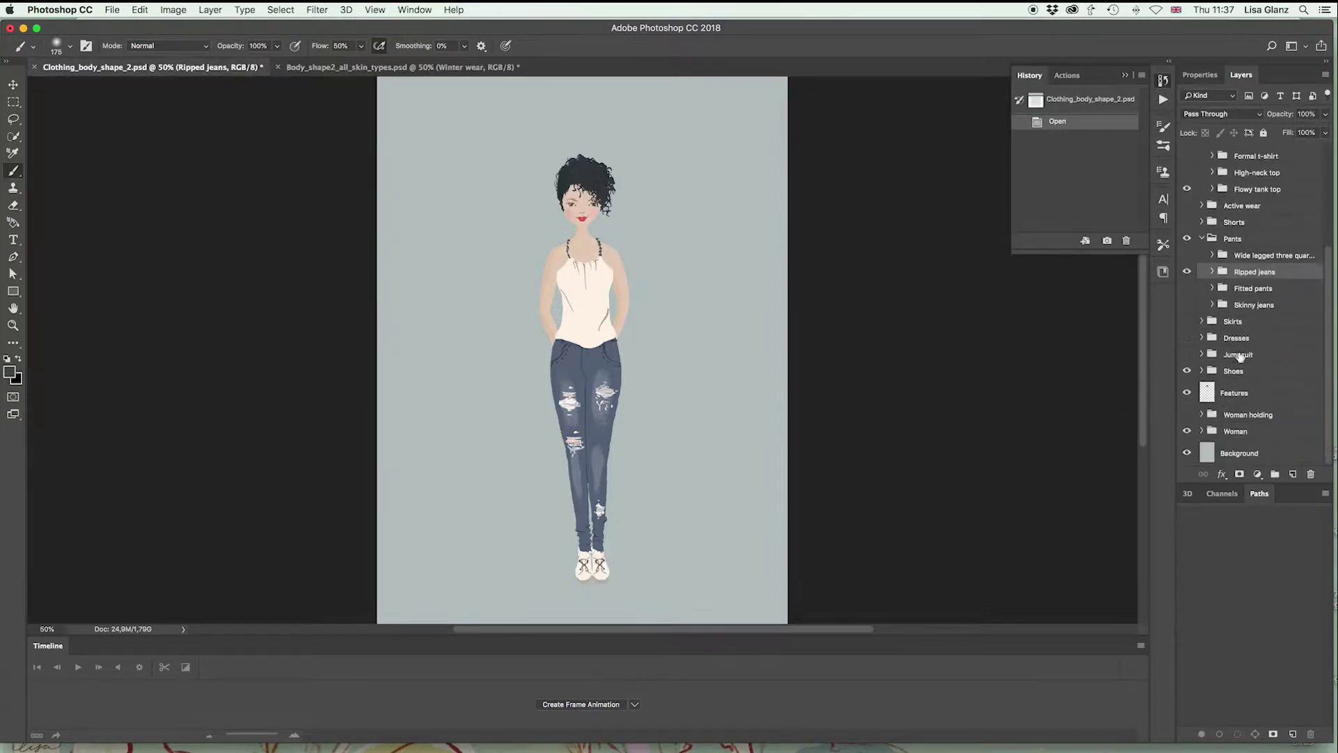
pyautogui.click(1202, 372)
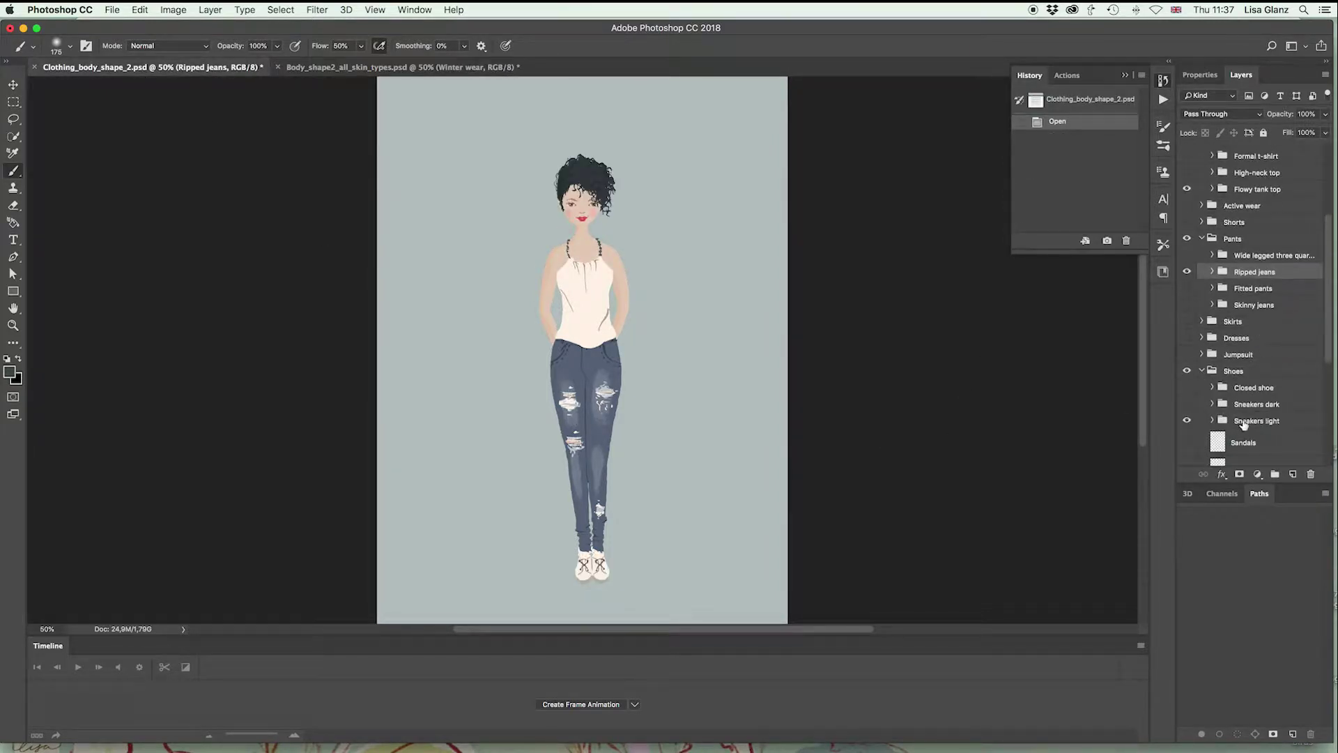
pyautogui.click(1213, 420)
pyautogui.click(1213, 421)
pyautogui.click(1278, 422)
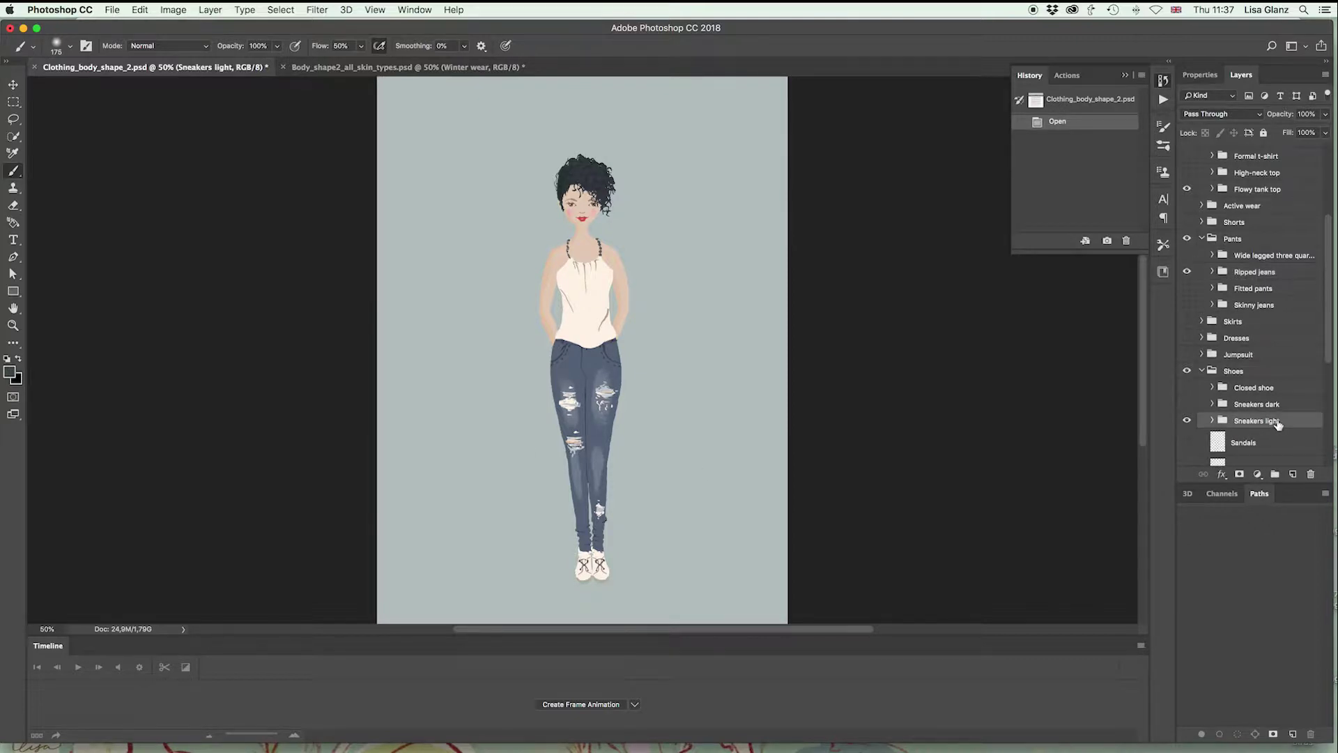
pyautogui.click(1327, 75)
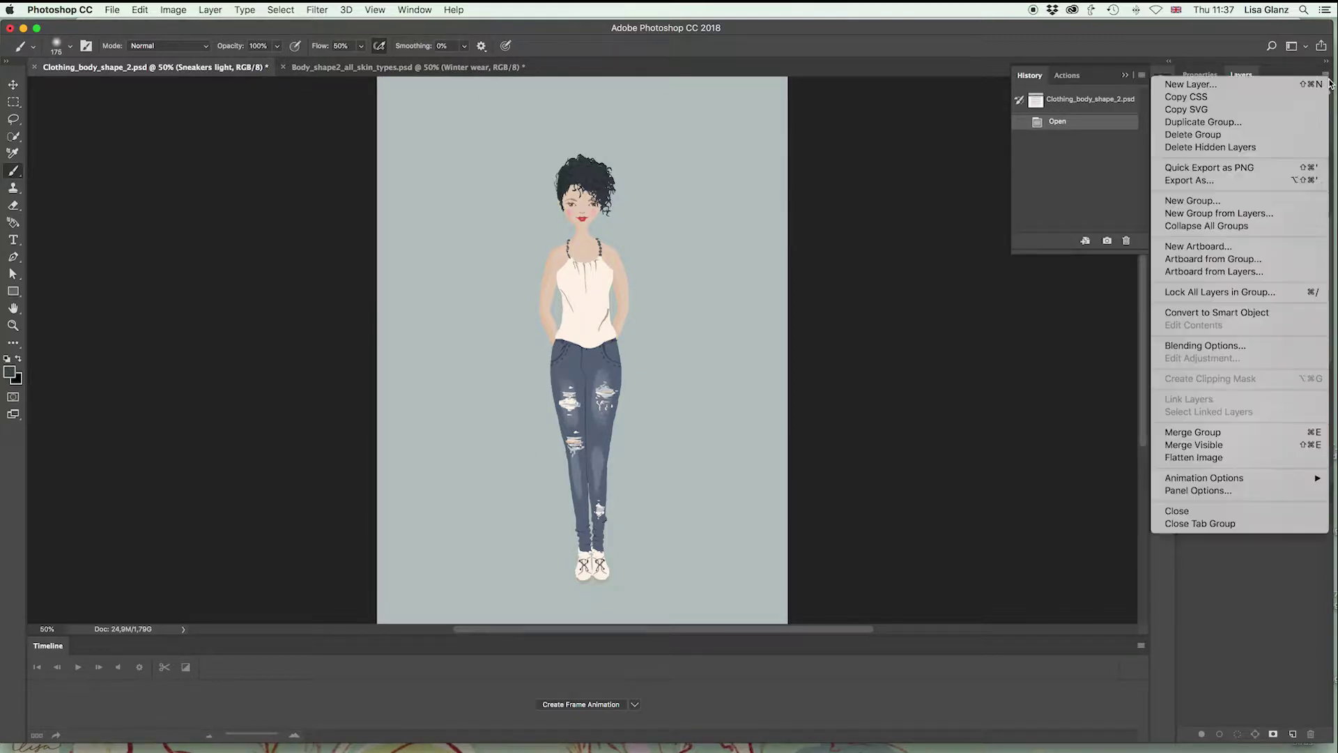
pyautogui.click(1210, 123)
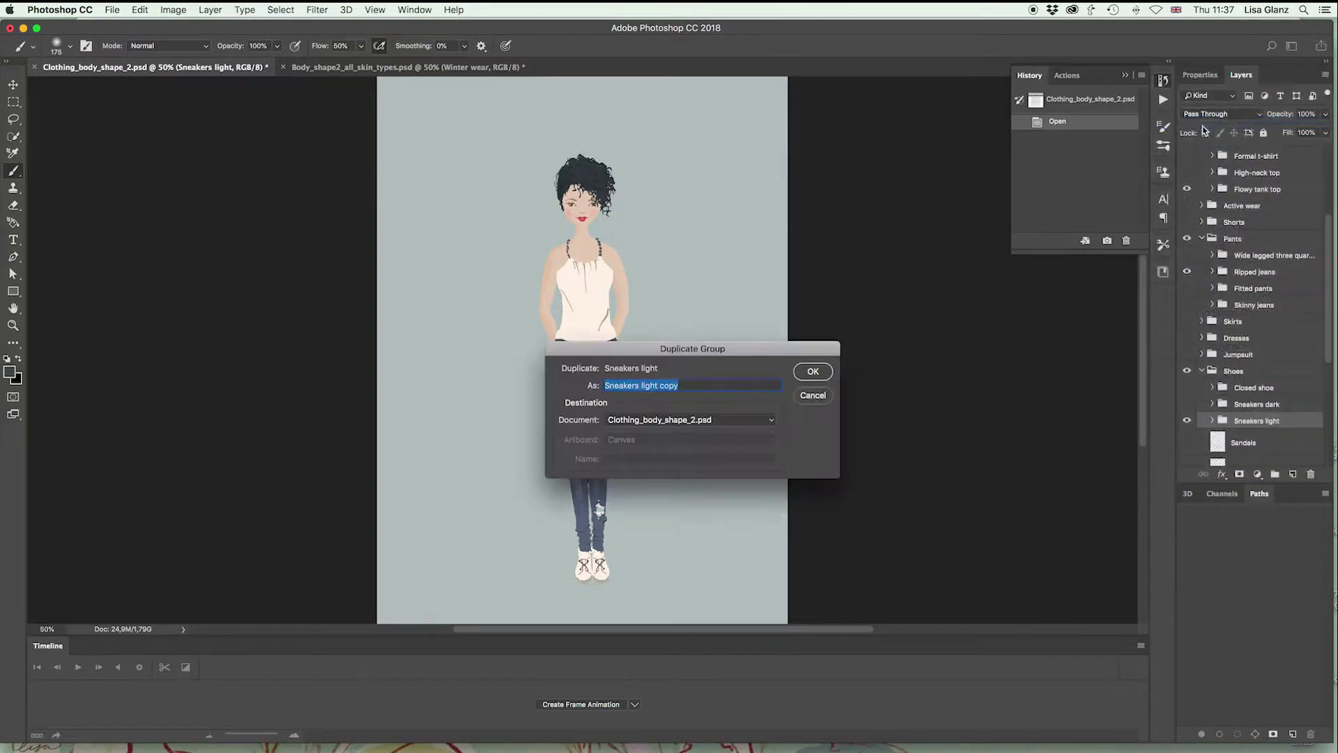
pyautogui.click(725, 418)
pyautogui.click(725, 428)
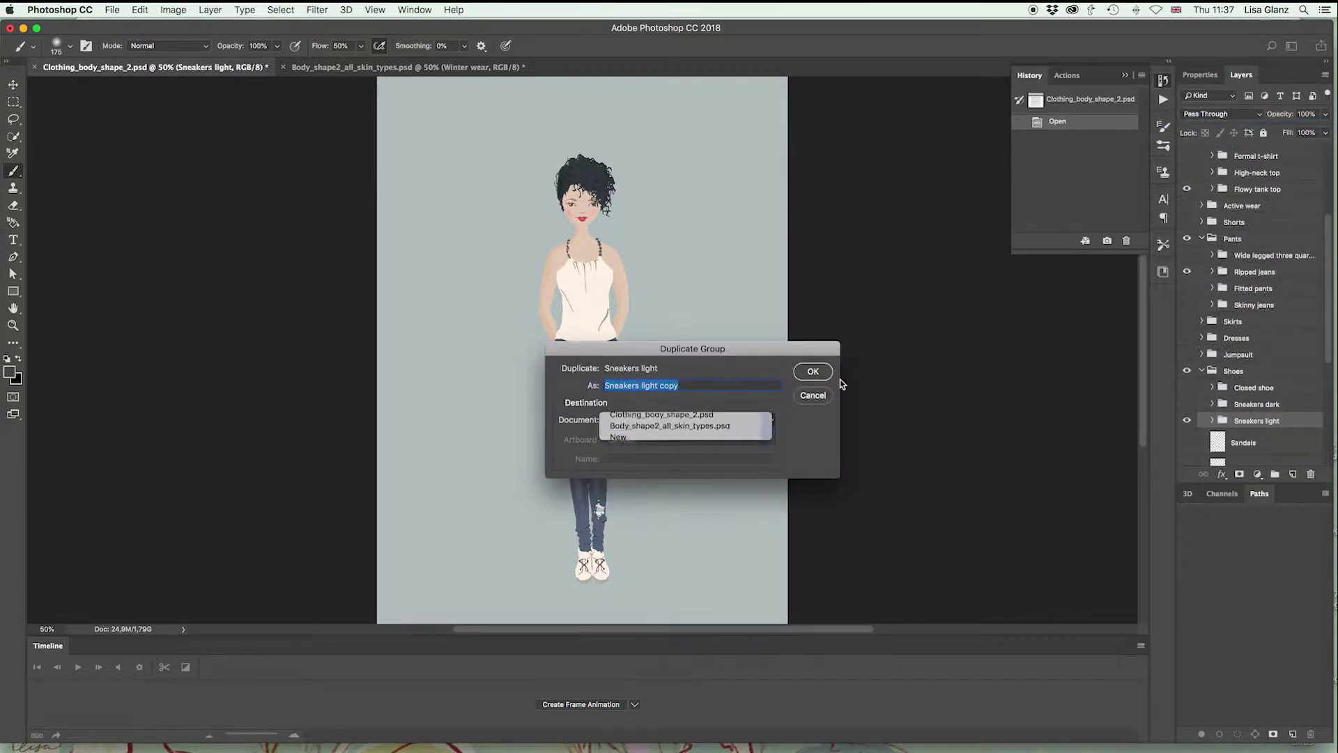
pyautogui.click(819, 373)
# In Body_shape2_all_skin_types.psd, group Flowy tank top, Ripped jeans and Sneakers light together and name the group New clothing
pyautogui.click(351, 67)
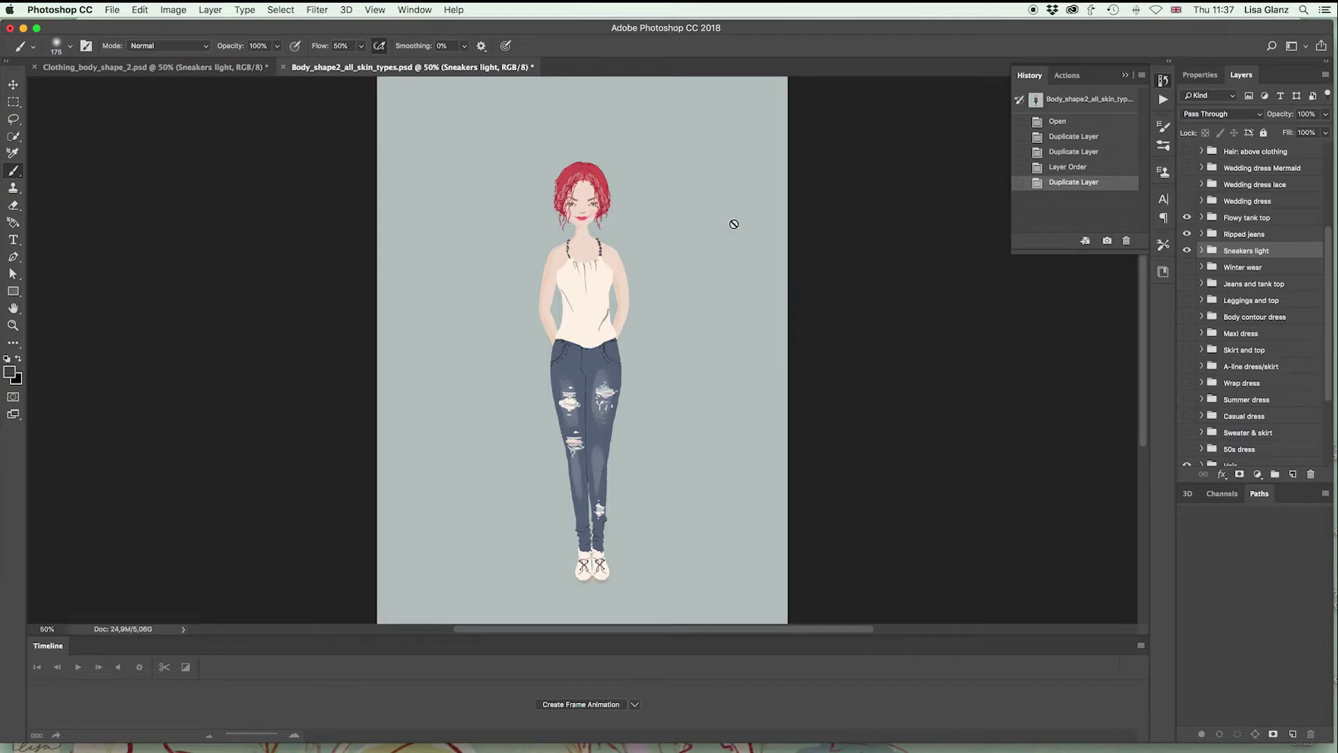
pyautogui.keyDown('shift'); pyautogui.click(1248, 222); pyautogui.keyUp('shift')
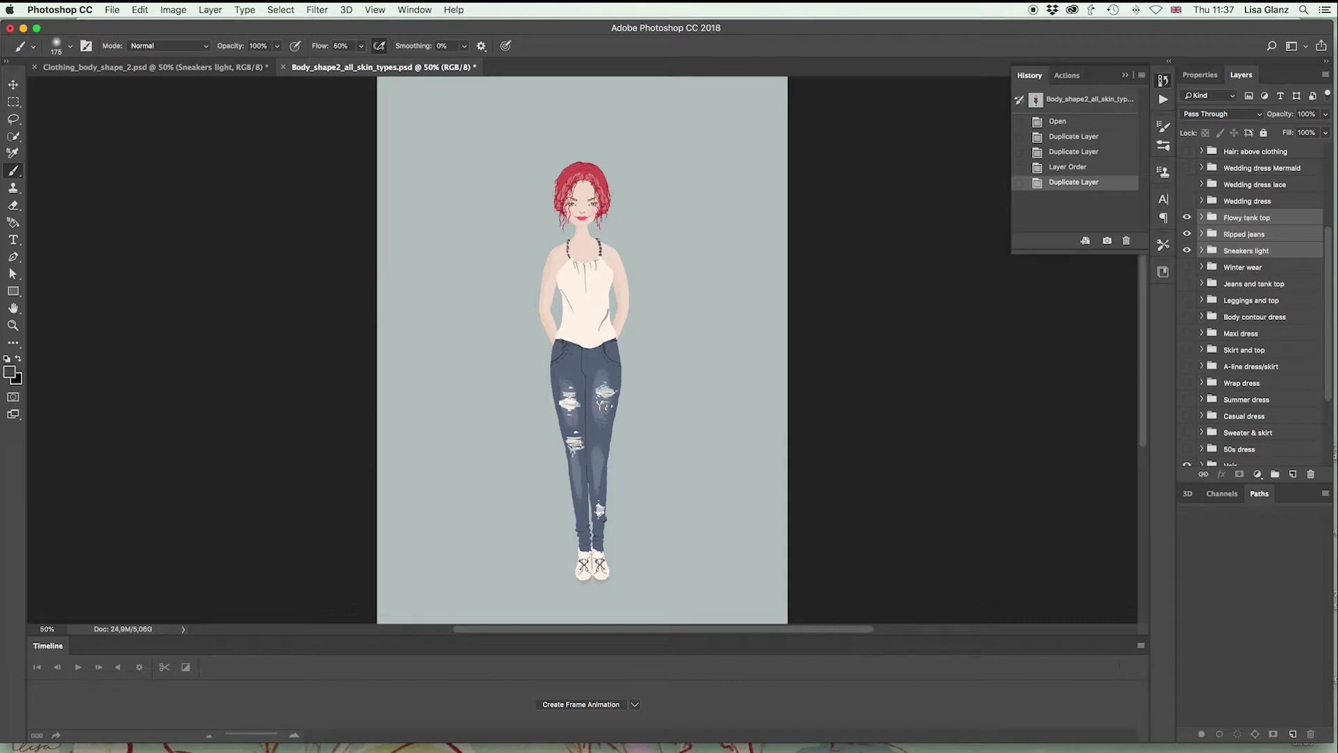
pyautogui.click(1275, 475)
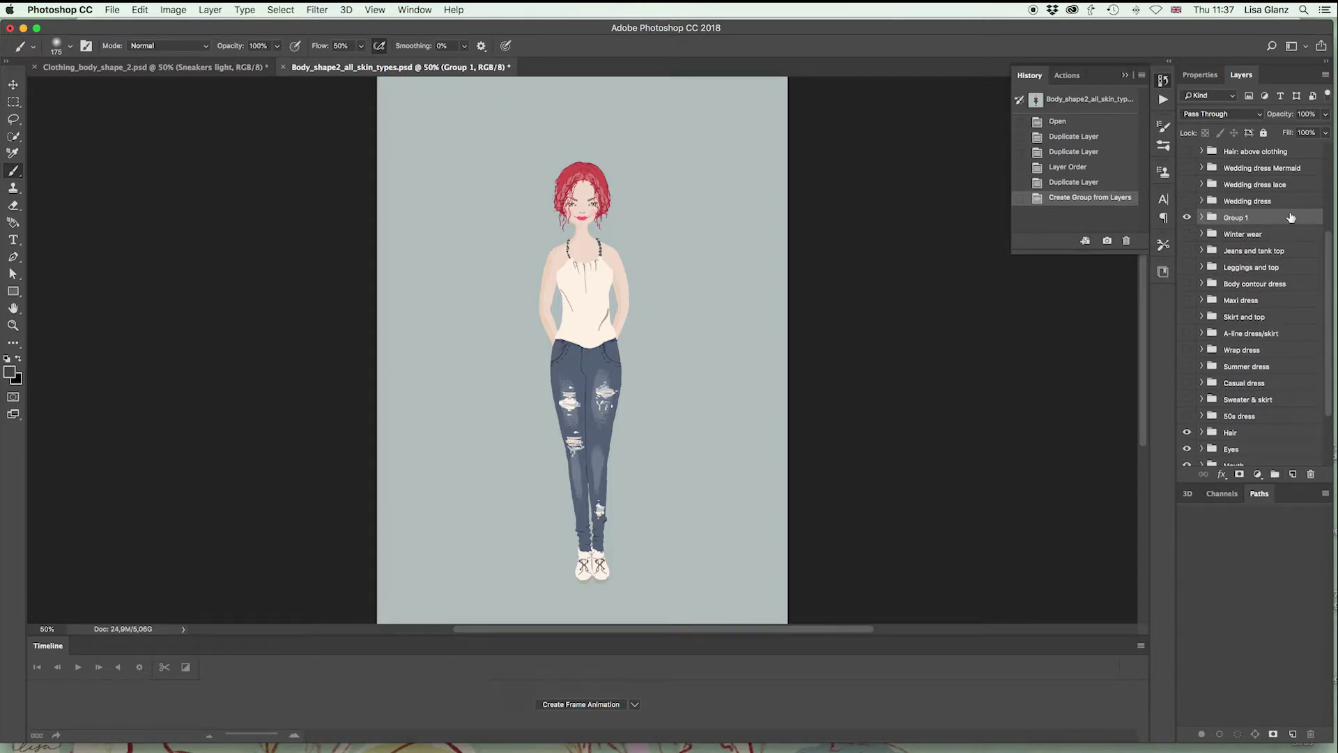
pyautogui.click(1201, 219)
pyautogui.doubleClick(1235, 218)
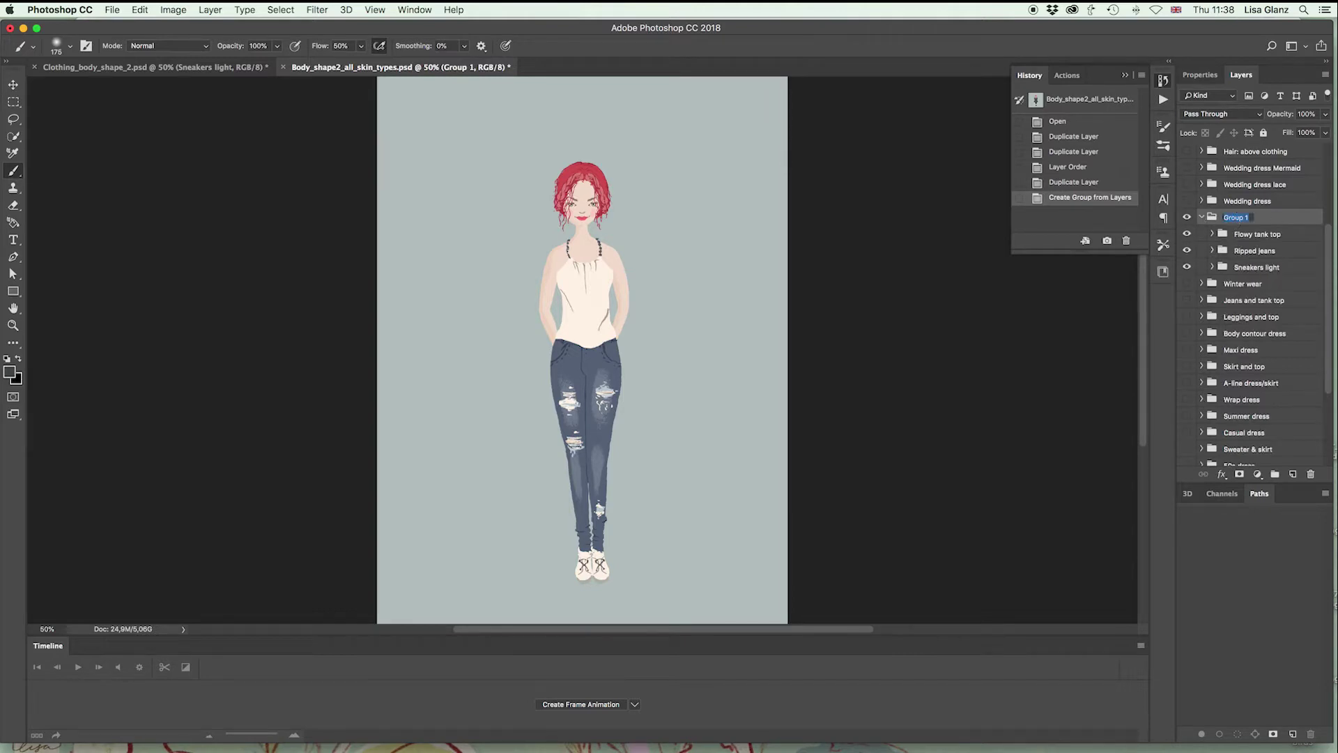
pyautogui.write('New clothing')
pyautogui.press('Return')
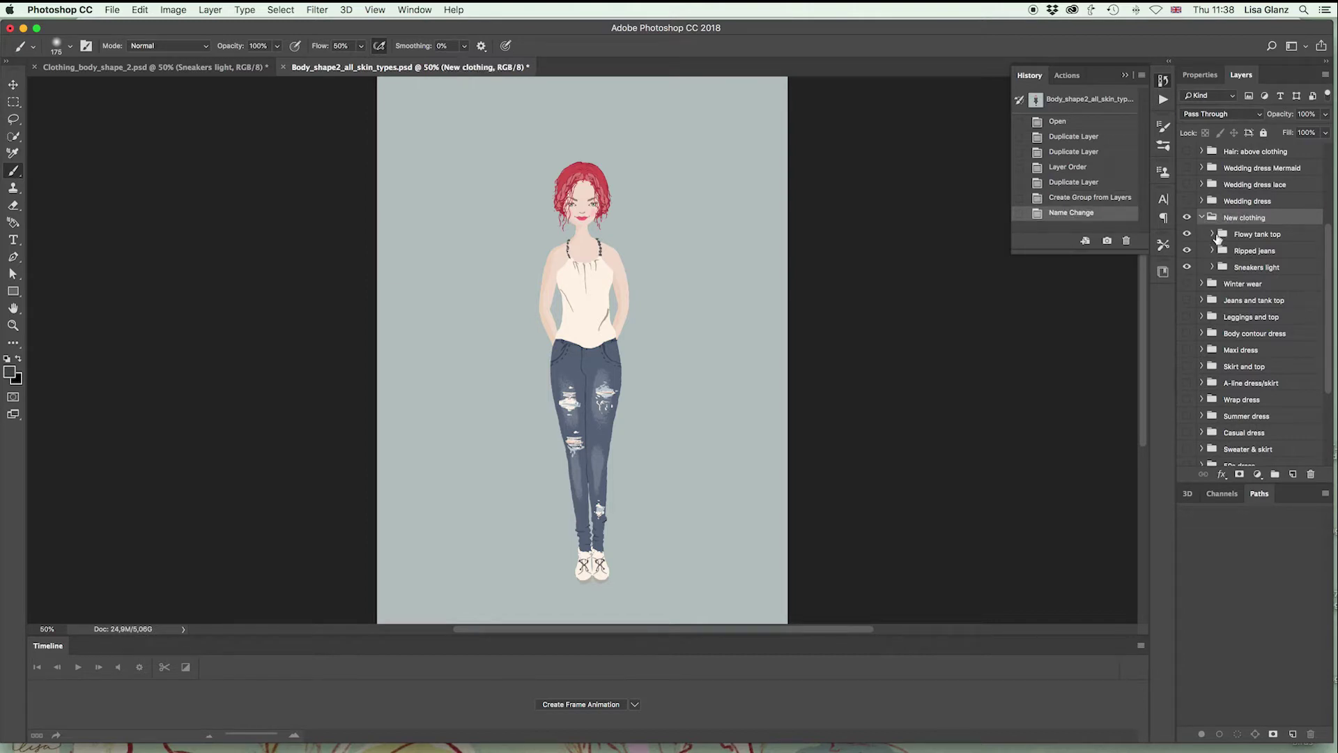
# Examine the layers inside the Flowy tank top group and compare the figure with the one in Clothing_body_shape_2.psd
pyautogui.click(1212, 233)
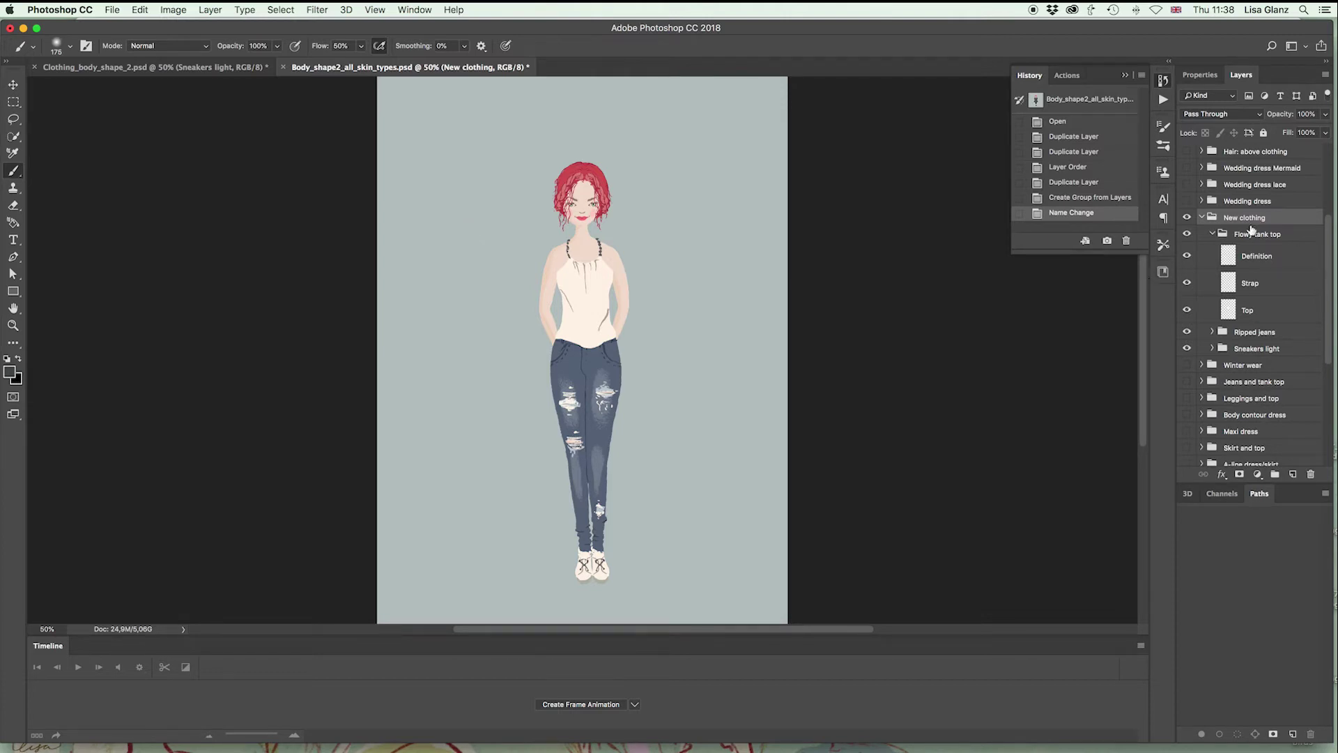
pyautogui.click(116, 70)
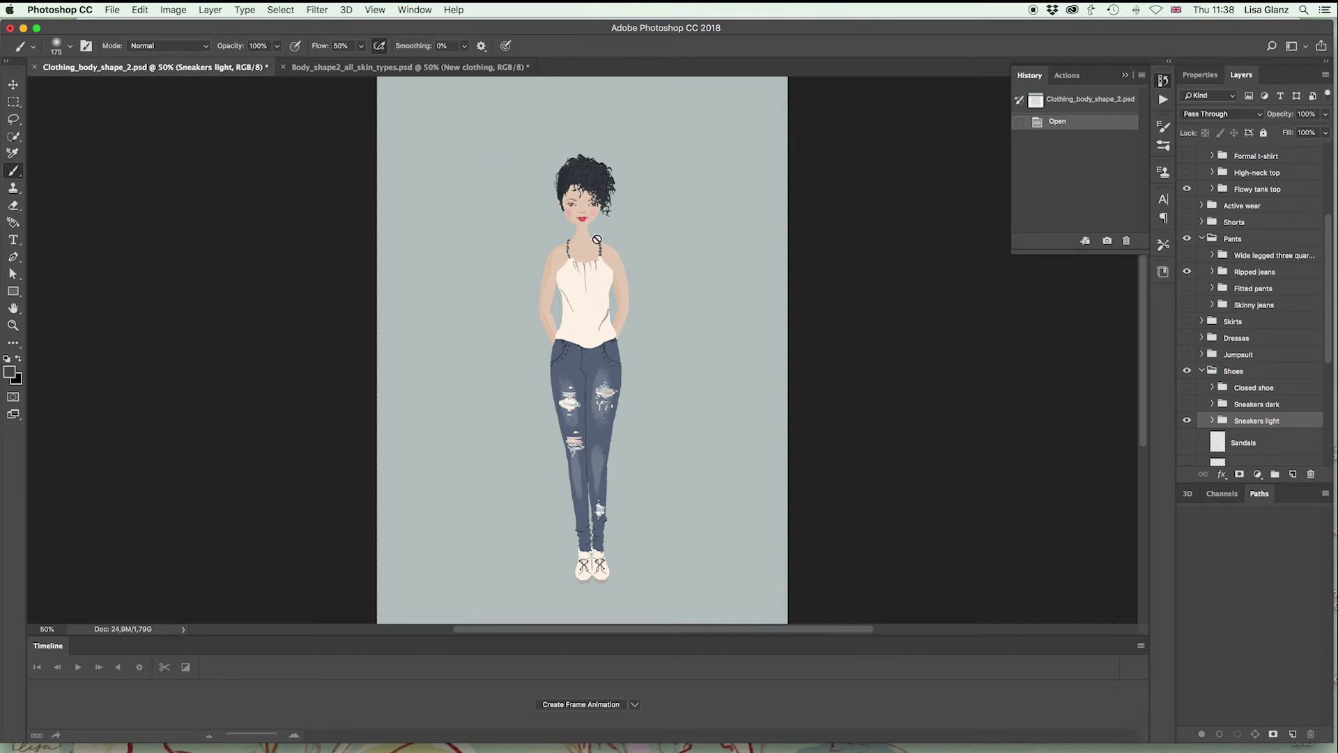
pyautogui.click(410, 69)
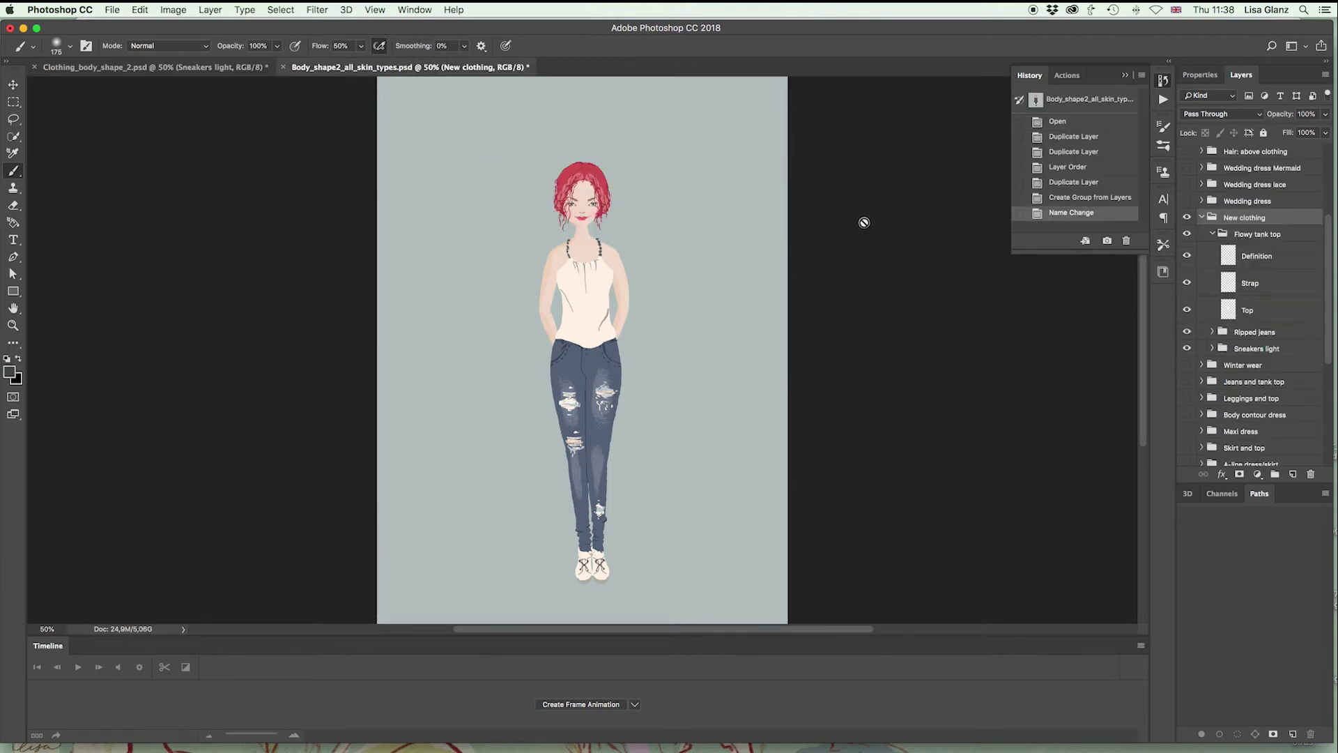